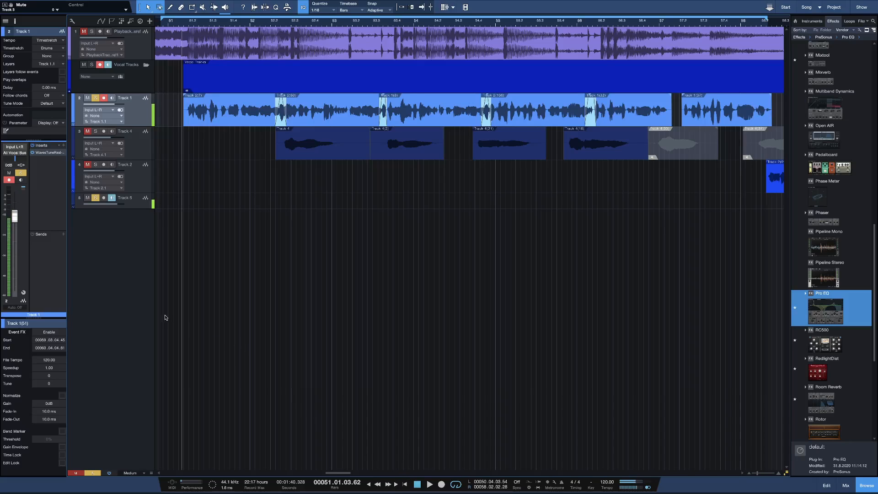
Unmute the playback track and listen to the Track 1 vocal together with it
{"action": "scroll", "coordinate": [298, 322], "scroll_direction": "right", "scroll_amount": 1}
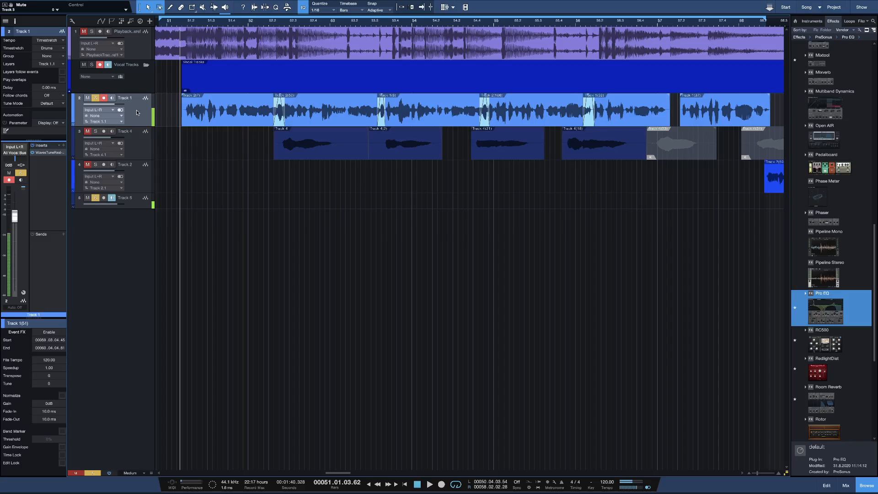
{"action": "left_click", "coordinate": [84, 32]}
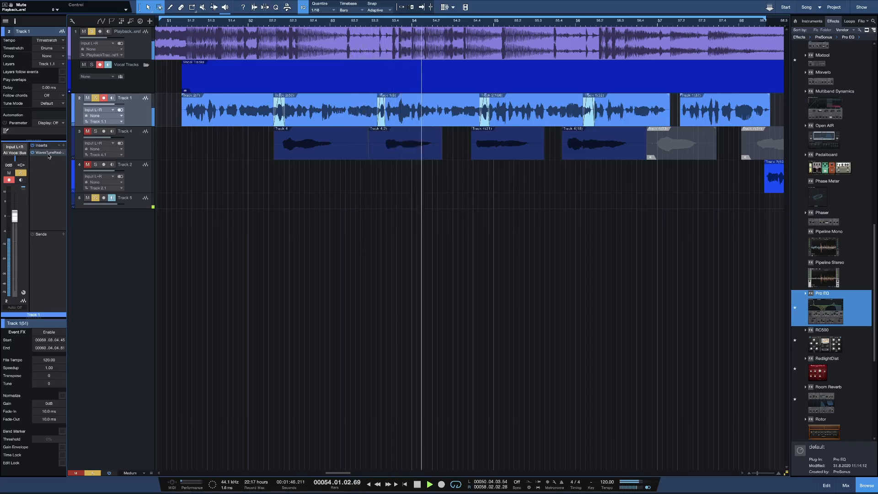
{"action": "key", "text": "space"}
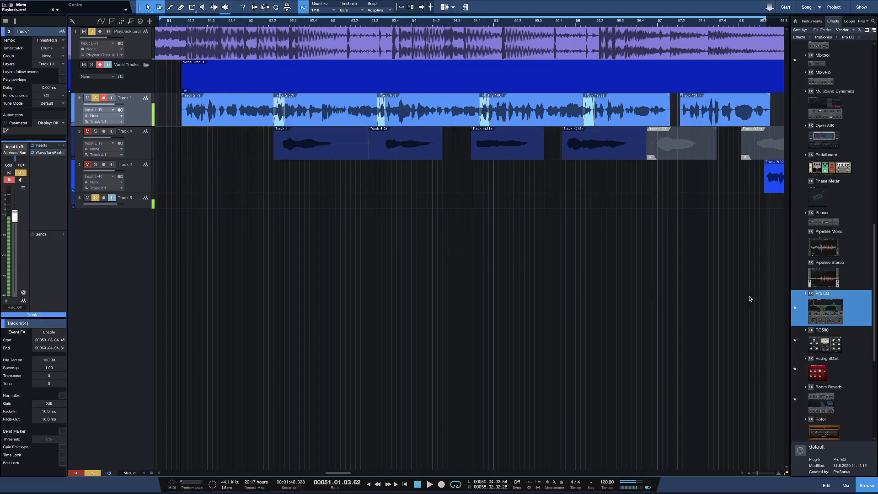
Insert Pro EQ on Track 1 and audition the vocal with the playback track muted
{"action": "left_click_drag", "start_coordinate": [849, 309], "coordinate": [142, 117]}
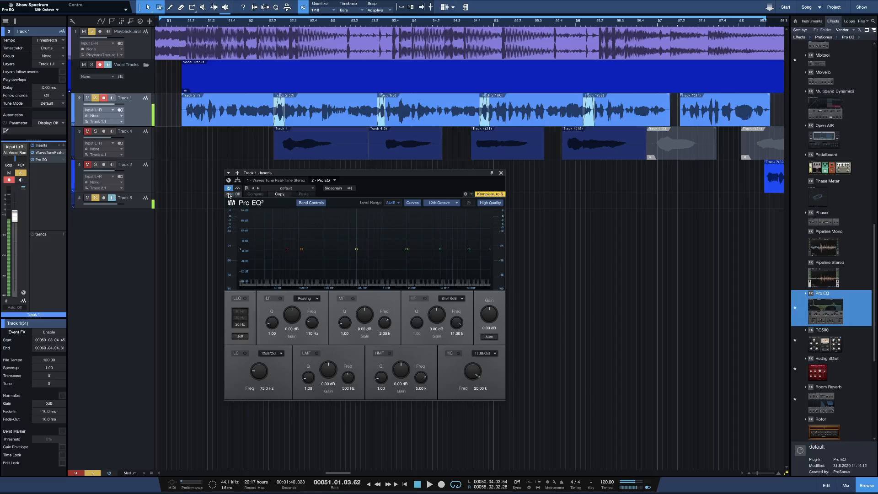
{"action": "left_click", "coordinate": [84, 32]}
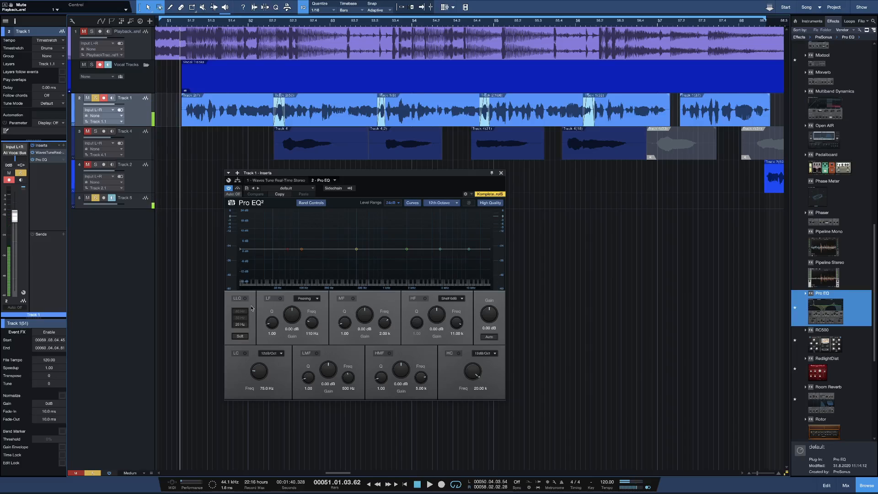
{"action": "key", "text": "space"}
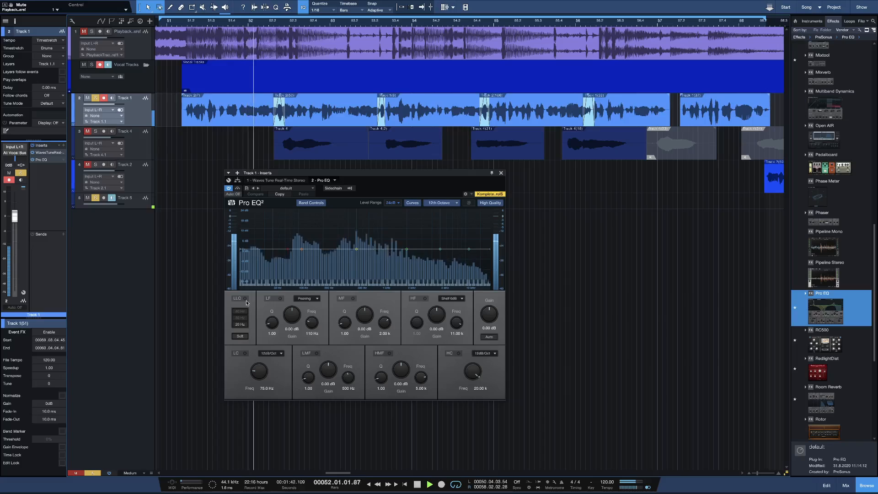
{"action": "key", "text": "space"}
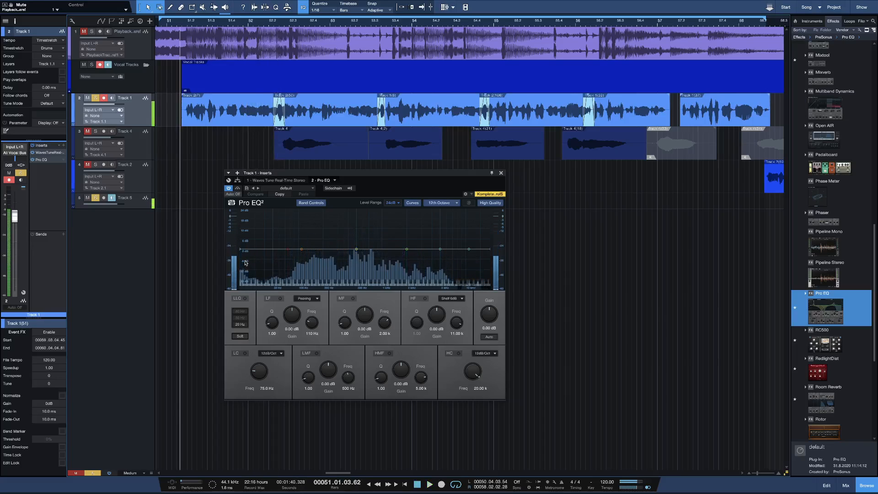
Enable the LLC filter in Pro EQ at 80 Hz, comparing it with the 50 Hz setting during playback
{"action": "left_click", "coordinate": [245, 298]}
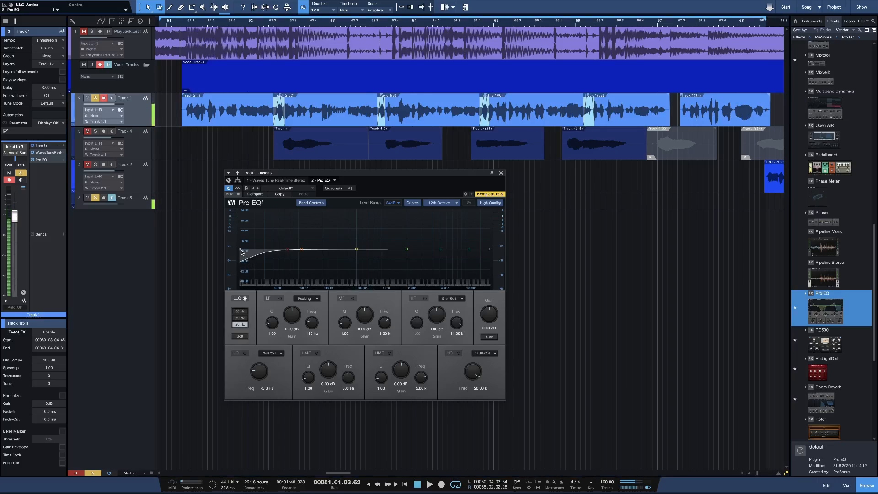
{"action": "left_click", "coordinate": [243, 311]}
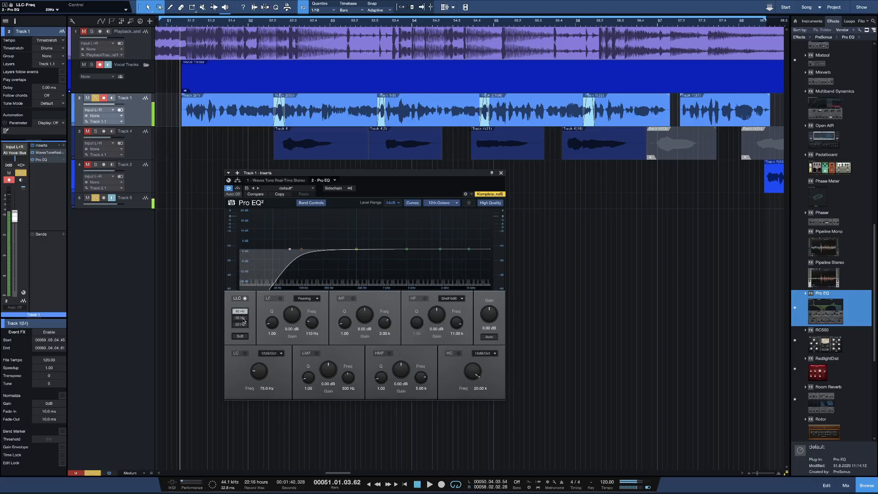
{"action": "left_click", "coordinate": [240, 318]}
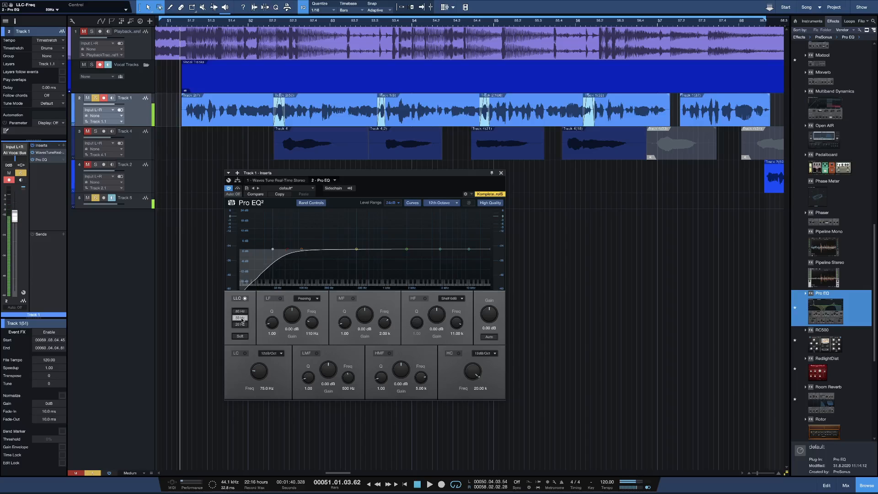
{"action": "key", "text": "space"}
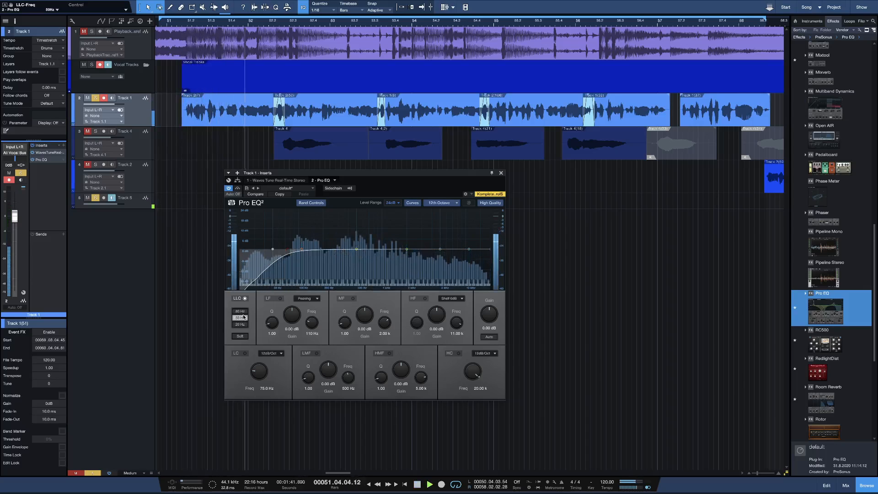
{"action": "left_click", "coordinate": [240, 312]}
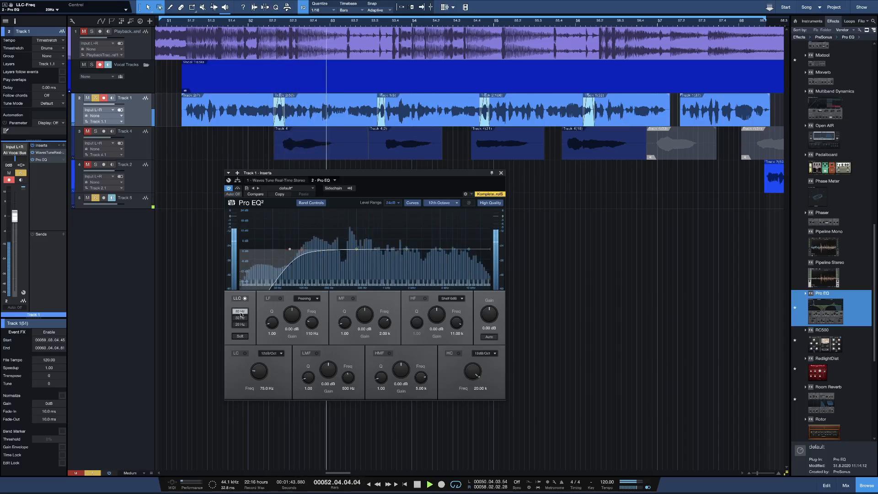
{"action": "key", "text": "space"}
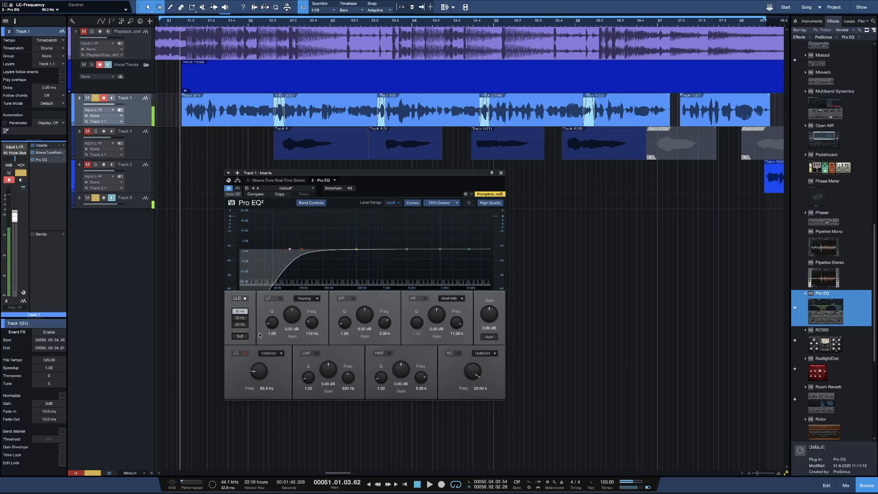
Set the LC filter's slope to 24 dB/Oct and activate it with a cutoff of about 80 Hz
{"action": "left_click", "coordinate": [270, 353]}
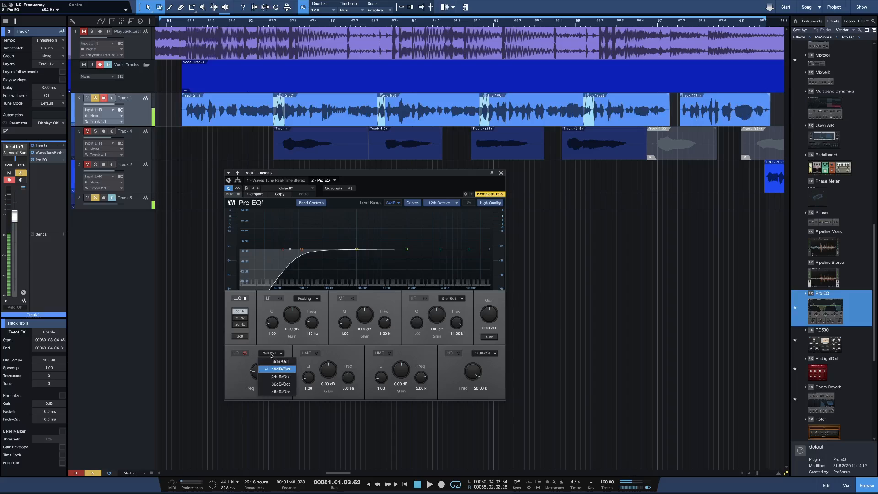
{"action": "left_click", "coordinate": [276, 378]}
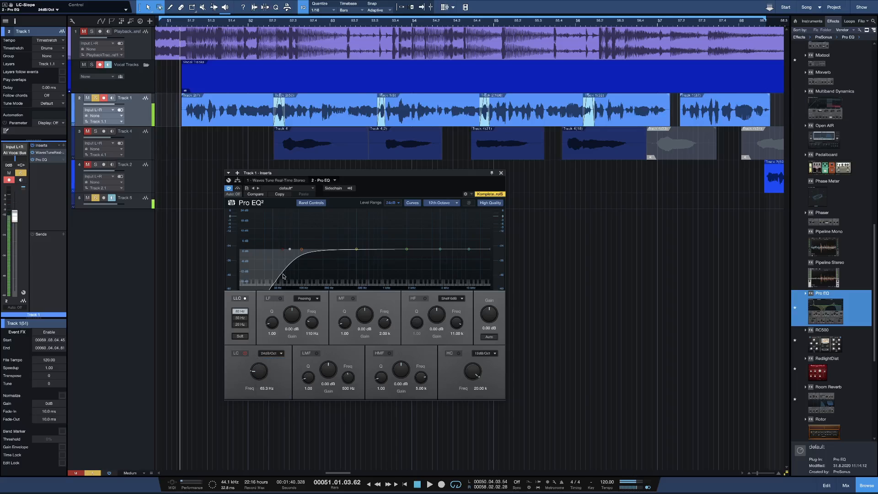
{"action": "left_click_drag", "start_coordinate": [282, 253], "coordinate": [284, 257]}
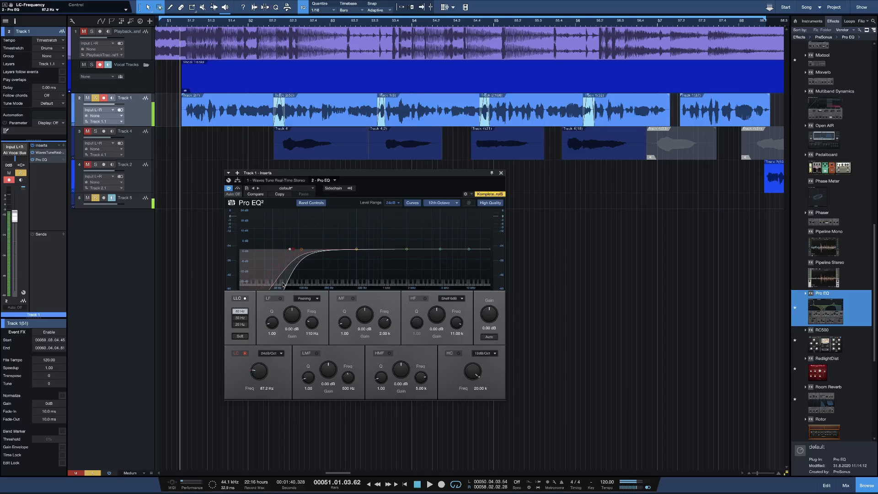
{"action": "left_click_drag", "start_coordinate": [301, 250], "coordinate": [299, 250]}
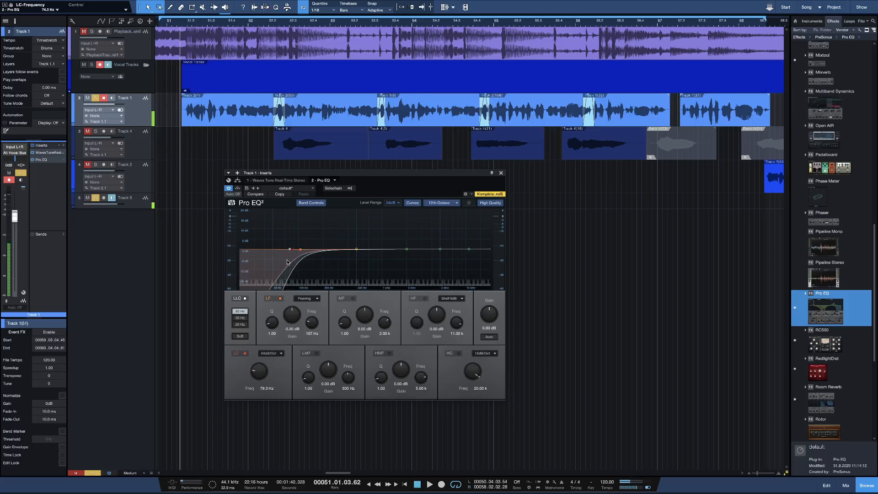
Raise the LC filter's cutoff to about 120 Hz while auditioning the vocal
{"action": "left_click_drag", "start_coordinate": [283, 264], "coordinate": [305, 262]}
{"action": "key", "text": "space"}
{"action": "left_click_drag", "start_coordinate": [283, 263], "coordinate": [306, 253]}
{"action": "key", "text": "space"}
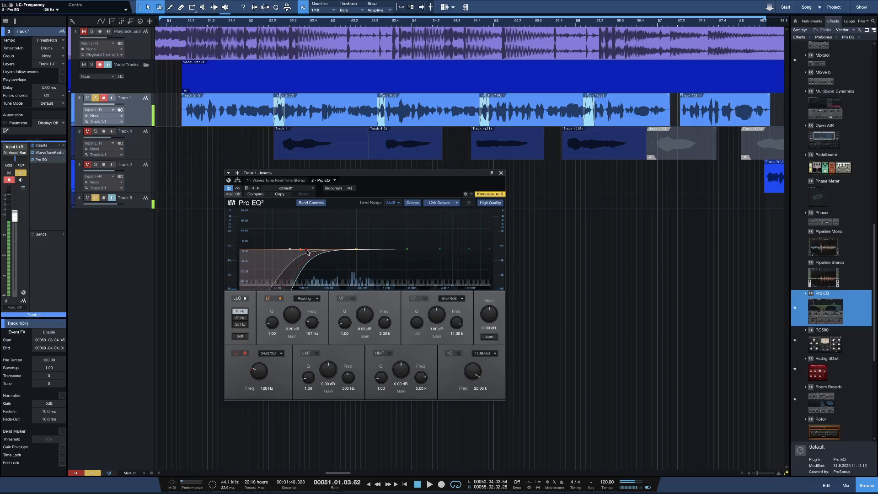
{"action": "key", "text": "space"}
{"action": "mouse_move", "coordinate": [307, 252]}
{"action": "left_mouse_down"}
{"action": "mouse_move", "coordinate": [321, 259]}
{"action": "mouse_move", "coordinate": [304, 261]}
{"action": "left_mouse_up"}
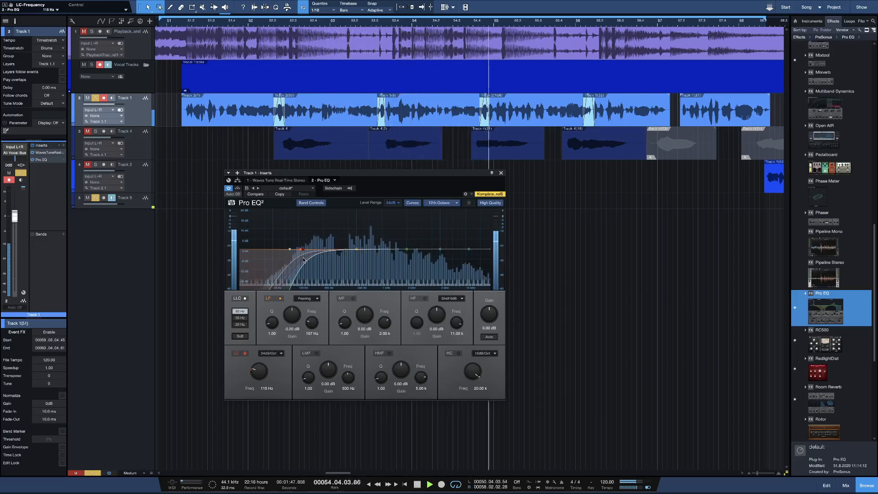
{"action": "key", "text": "space"}
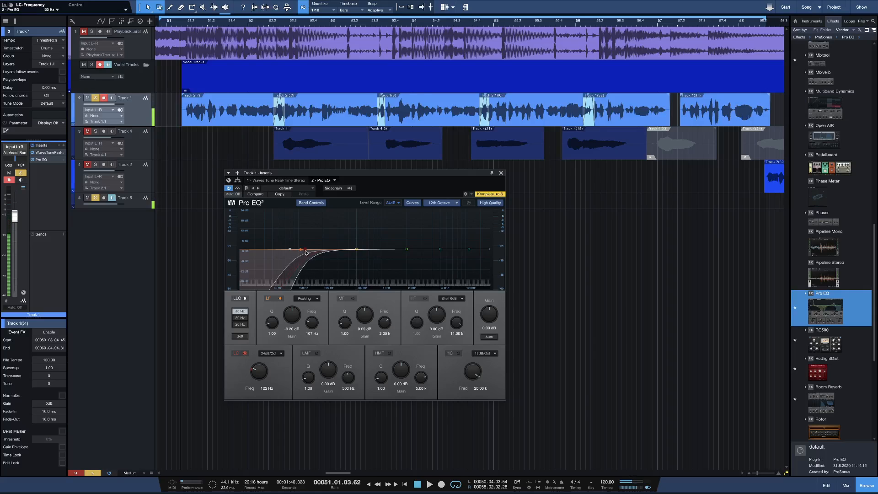
Boost the LF band by about 6.55 dB near 218 Hz, narrow its Q to 4.80 and audition it
{"action": "left_click_drag", "start_coordinate": [302, 252], "coordinate": [327, 243]}
{"action": "scroll", "coordinate": [327, 245], "scroll_direction": "down", "scroll_amount": 3}
{"action": "scroll", "coordinate": [326, 243], "scroll_direction": "up", "scroll_amount": 5}
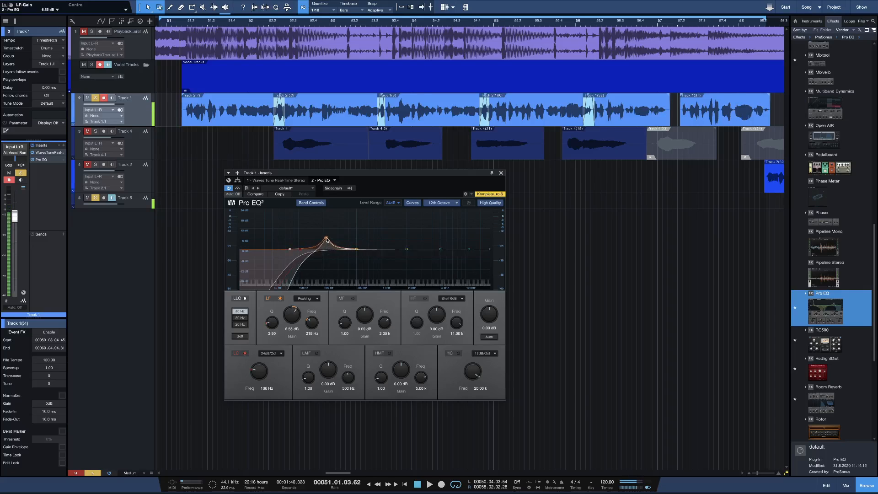
{"action": "scroll", "coordinate": [326, 239], "scroll_direction": "up", "scroll_amount": 2}
{"action": "key", "text": "space"}
{"action": "key", "text": "space"}
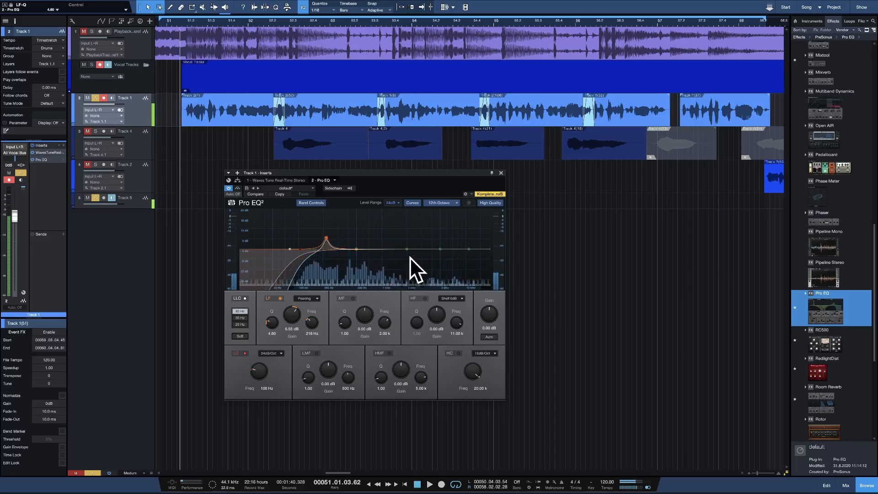
Switch the Pro EQ spectrum display to Third Octave and play the vocal to view it
{"action": "left_click", "coordinate": [414, 203]}
{"action": "left_click", "coordinate": [414, 204]}
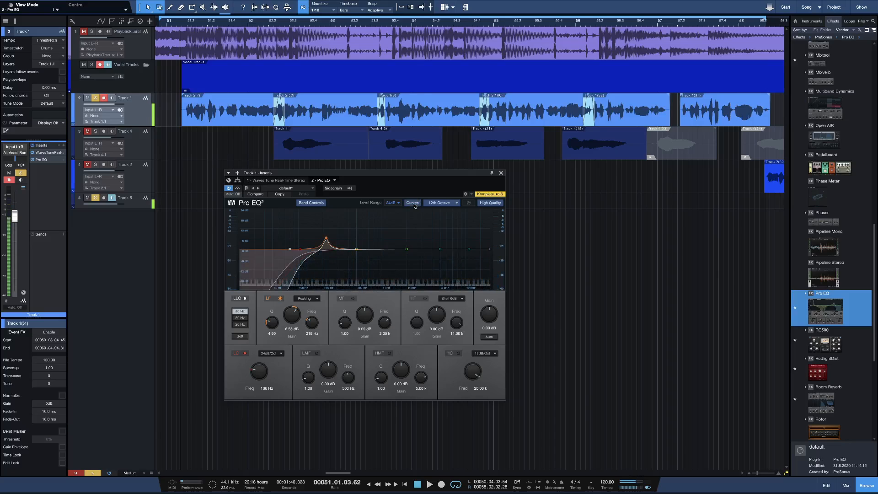
{"action": "left_click", "coordinate": [443, 204]}
{"action": "left_click", "coordinate": [447, 221]}
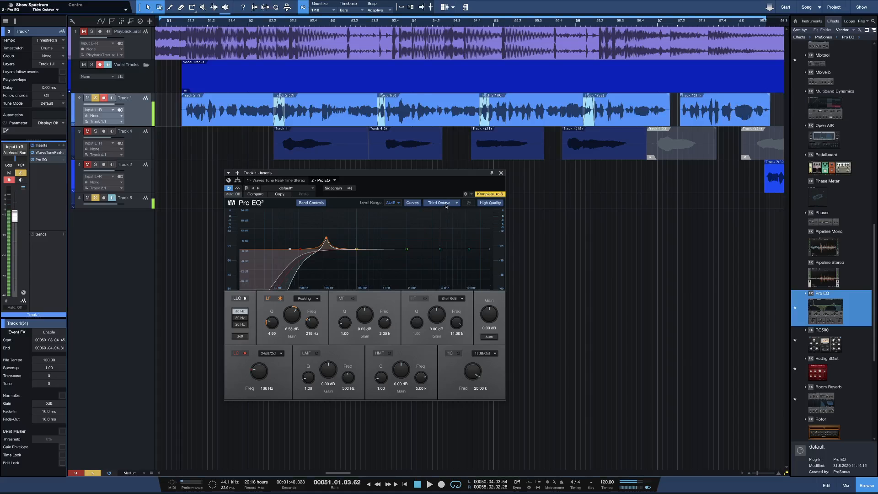
{"action": "key", "text": "space"}
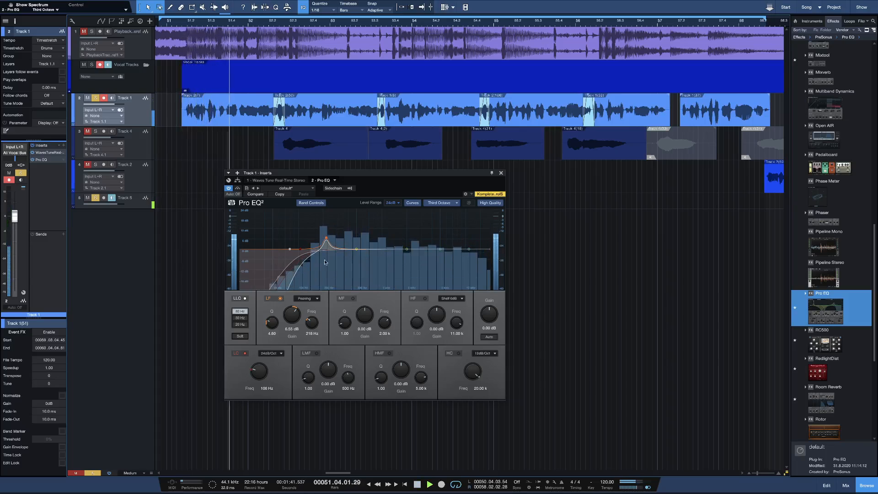
{"action": "key", "text": "space"}
Exaggerate the LF band boost to about 21 dB near 235 Hz while listening for the vocal's resonance
{"action": "left_click_drag", "start_coordinate": [325, 240], "coordinate": [326, 228]}
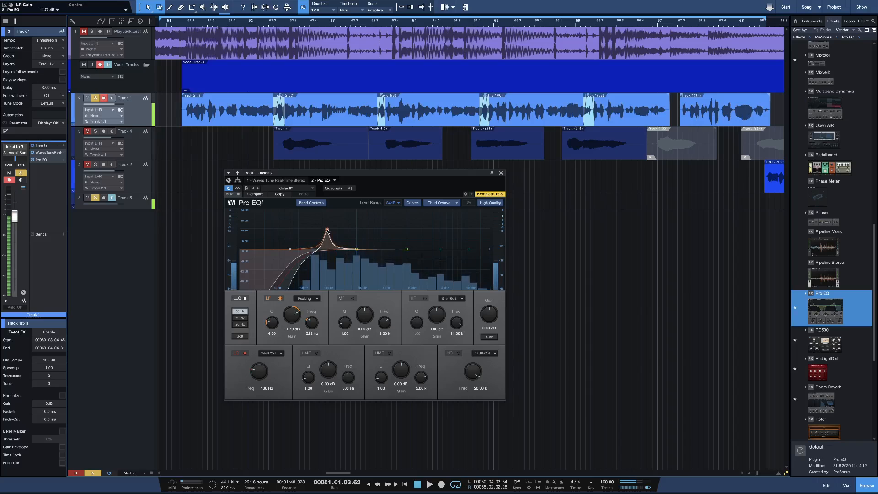
{"action": "key", "text": "space"}
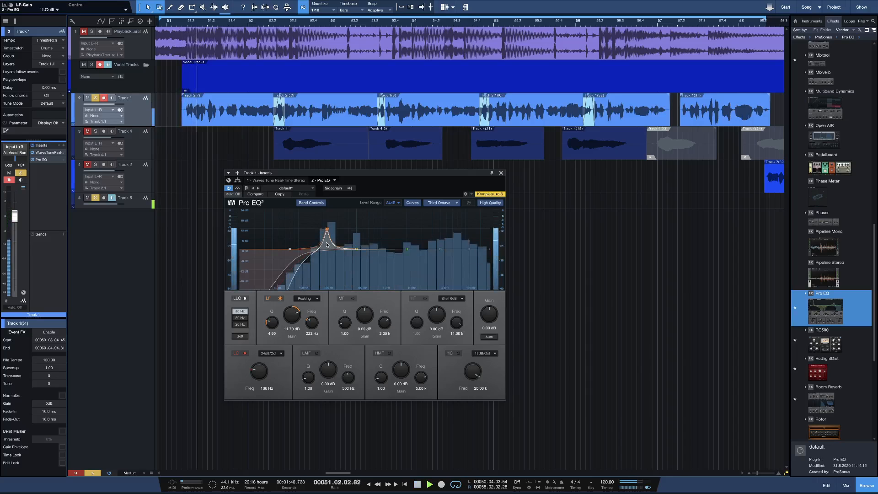
{"action": "mouse_move", "coordinate": [326, 231]}
{"action": "left_mouse_down"}
{"action": "mouse_move", "coordinate": [326, 260]}
{"action": "mouse_move", "coordinate": [330, 214]}
{"action": "left_mouse_up"}
{"action": "key", "text": "space"}
{"action": "key", "text": "space"}
{"action": "key", "text": "space"}
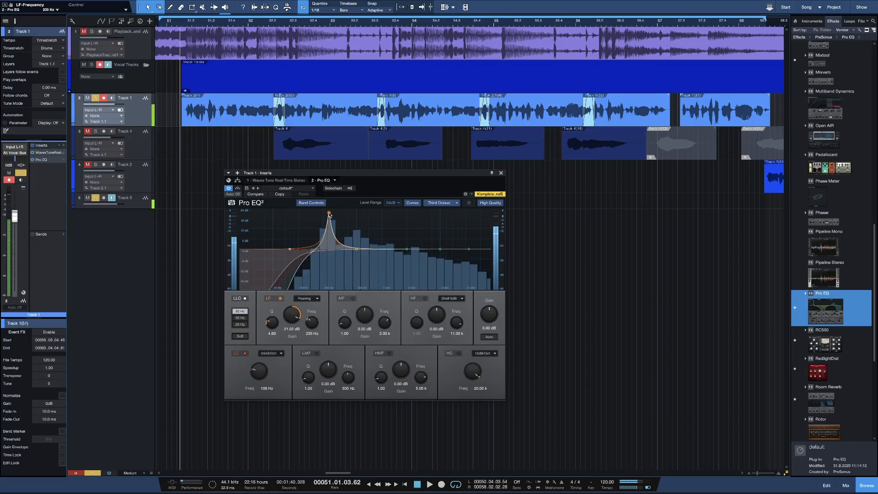
Cut the LF band by about 5.36 dB near 228 Hz and compare the vocal with Pro EQ bypassed and active
{"action": "left_click_drag", "start_coordinate": [329, 214], "coordinate": [327, 260]}
{"action": "key", "text": "space"}
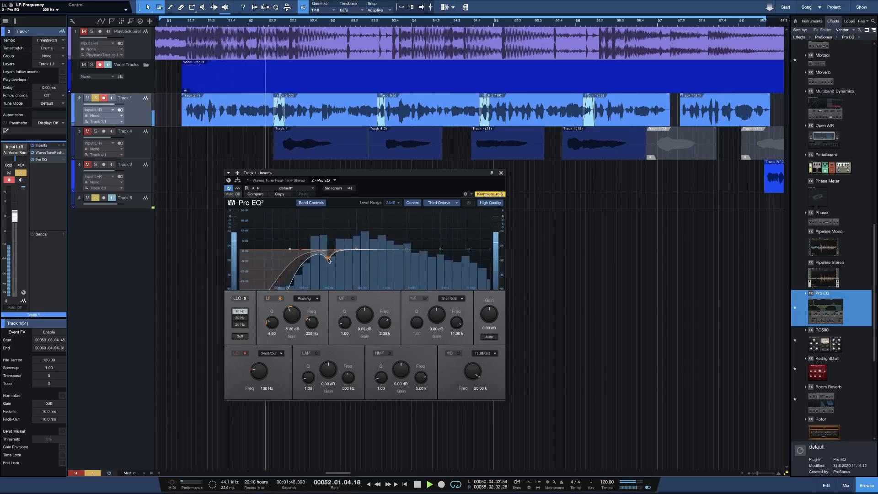
{"action": "left_click", "coordinate": [229, 189]}
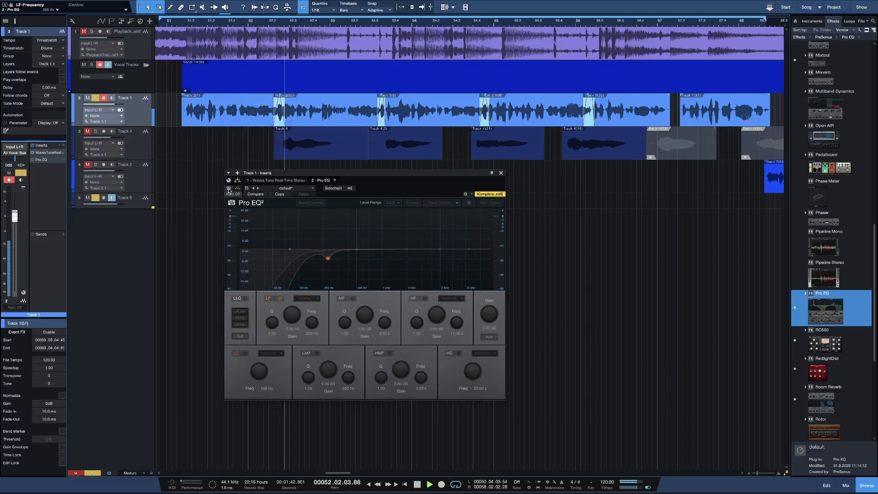
{"action": "key", "text": "space"}
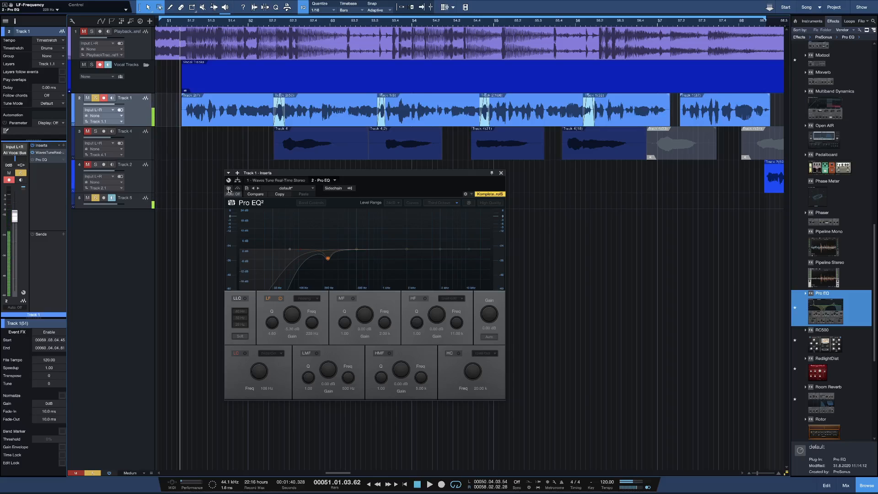
{"action": "left_click", "coordinate": [228, 189]}
{"action": "key", "text": "space"}
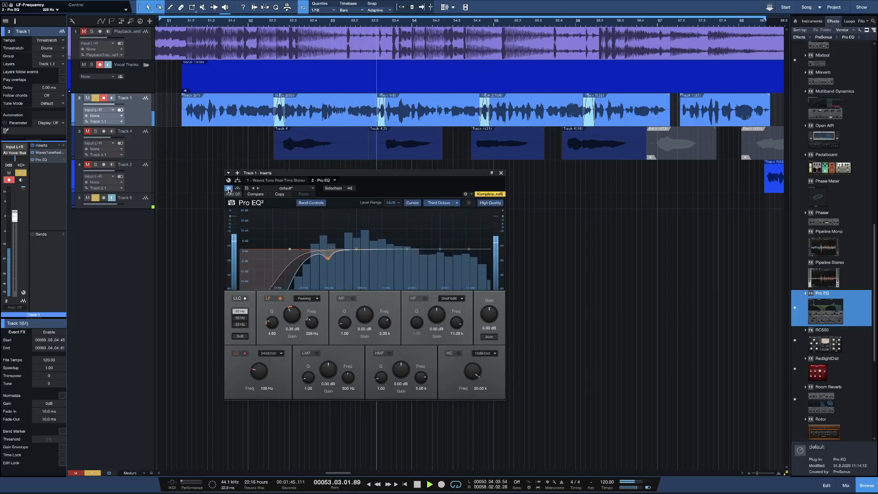
{"action": "key", "text": "space"}
Activate the LMF band and set it to a gain of about 0.60 dB near 708 Hz while auditioning
{"action": "mouse_move", "coordinate": [357, 251]}
{"action": "left_mouse_down"}
{"action": "mouse_move", "coordinate": [363, 219]}
{"action": "mouse_move", "coordinate": [374, 214]}
{"action": "mouse_move", "coordinate": [370, 250]}
{"action": "left_mouse_up"}
{"action": "key", "text": "space"}
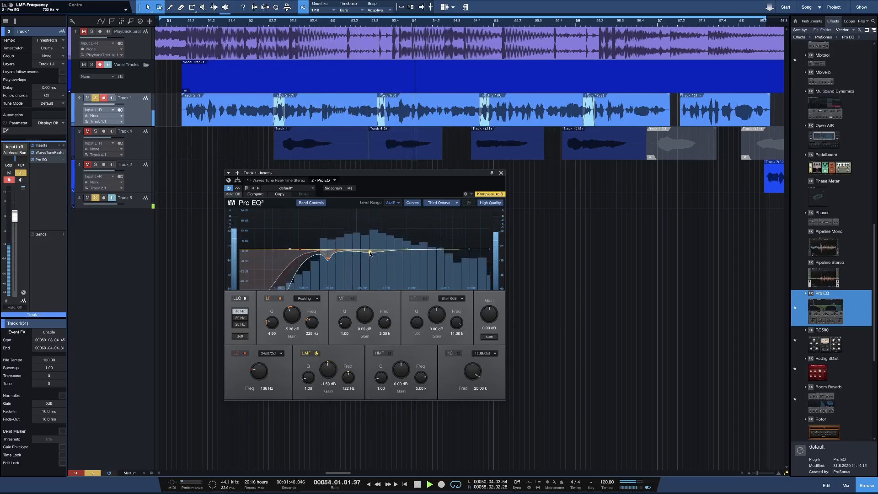
{"action": "left_click_drag", "start_coordinate": [370, 251], "coordinate": [370, 248]}
{"action": "left_click_drag", "start_coordinate": [370, 249], "coordinate": [369, 250]}
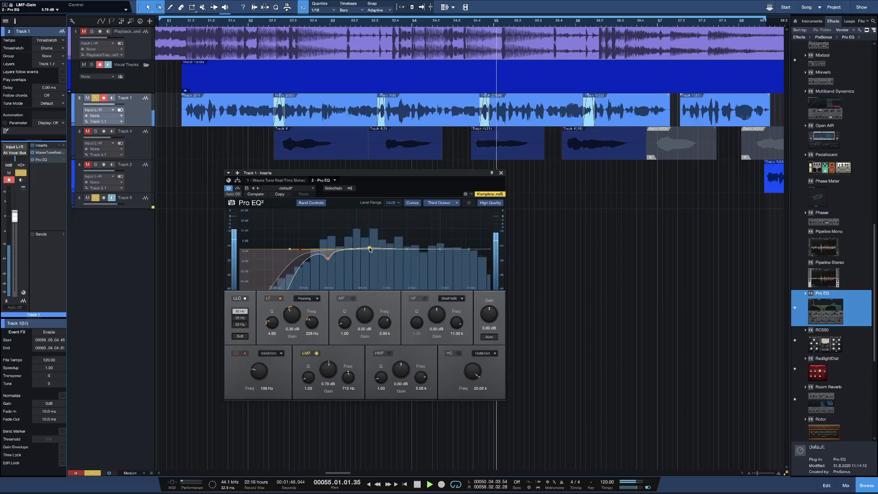
{"action": "key", "text": "space"}
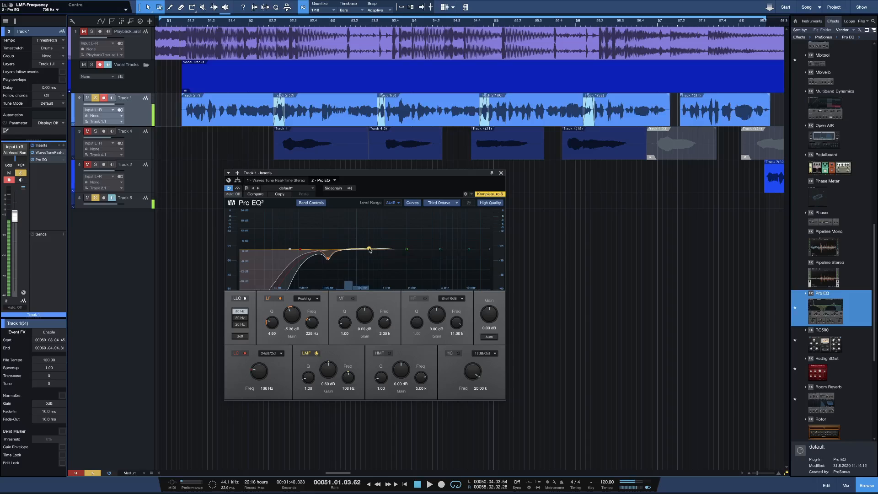
Cut the LMF band by about 1.19 dB near 702 Hz while playing the vocal
{"action": "key", "text": "space"}
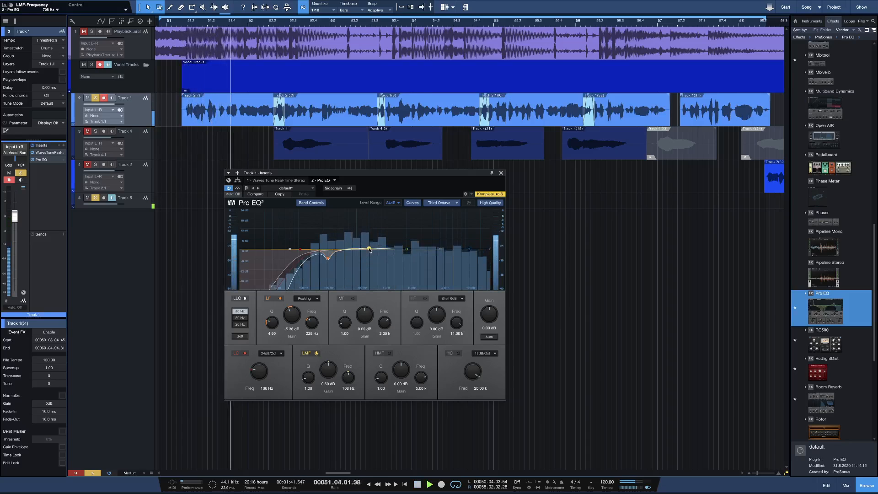
{"action": "key", "text": "space"}
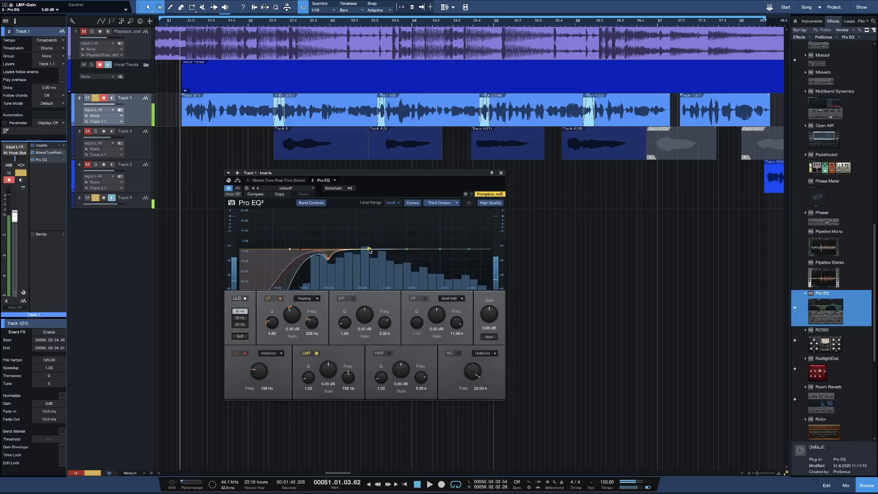
{"action": "key", "text": "space"}
{"action": "left_click_drag", "start_coordinate": [369, 249], "coordinate": [370, 253]}
{"action": "key", "text": "space"}
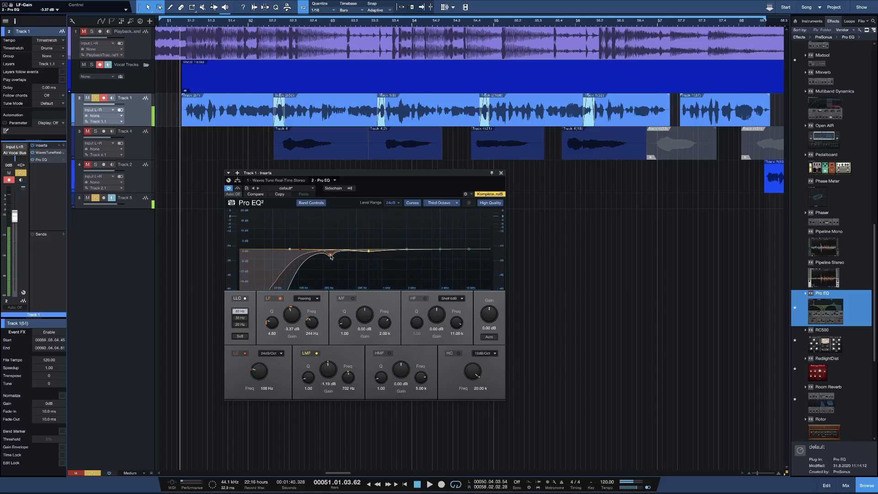
Set the LF band cut to about -4.96 dB near 239 Hz while auditioning the vocal
{"action": "key", "text": "space"}
{"action": "left_click_drag", "start_coordinate": [330, 255], "coordinate": [330, 259]}
{"action": "key", "text": "space"}
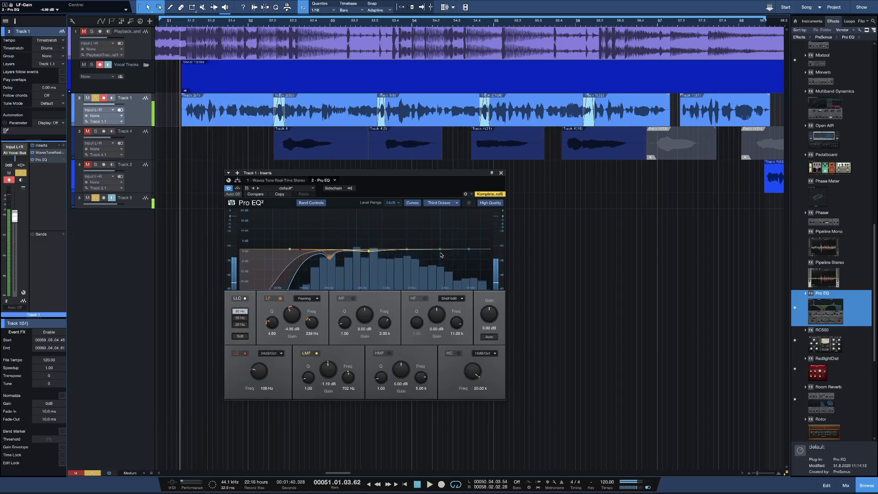
Try the MF band with a slight boost and a slight cut near 2.1 kHz while auditioning the vocal
{"action": "left_click_drag", "start_coordinate": [408, 251], "coordinate": [408, 248]}
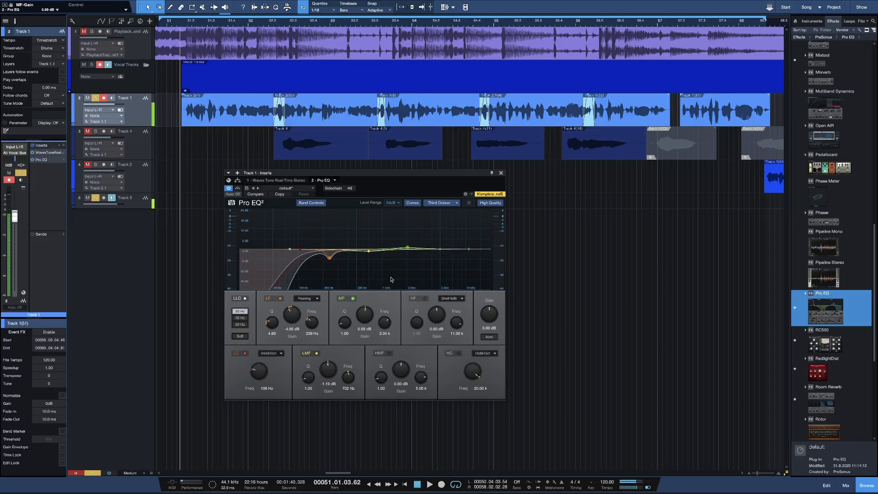
{"action": "key", "text": "space"}
{"action": "mouse_move", "coordinate": [407, 248]}
{"action": "left_mouse_down"}
{"action": "mouse_move", "coordinate": [405, 217]}
{"action": "mouse_move", "coordinate": [407, 252]}
{"action": "mouse_move", "coordinate": [441, 246]}
{"action": "mouse_move", "coordinate": [409, 251]}
{"action": "left_mouse_up"}
{"action": "key", "text": "space"}
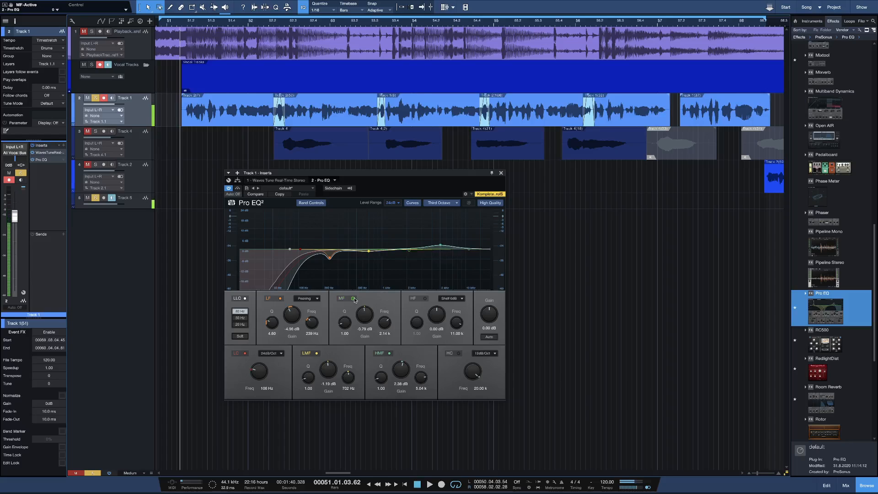
Boost the HMF band by about 1.58 dB near 5.39 kHz while replaying the vocal
{"action": "key", "text": "space"}
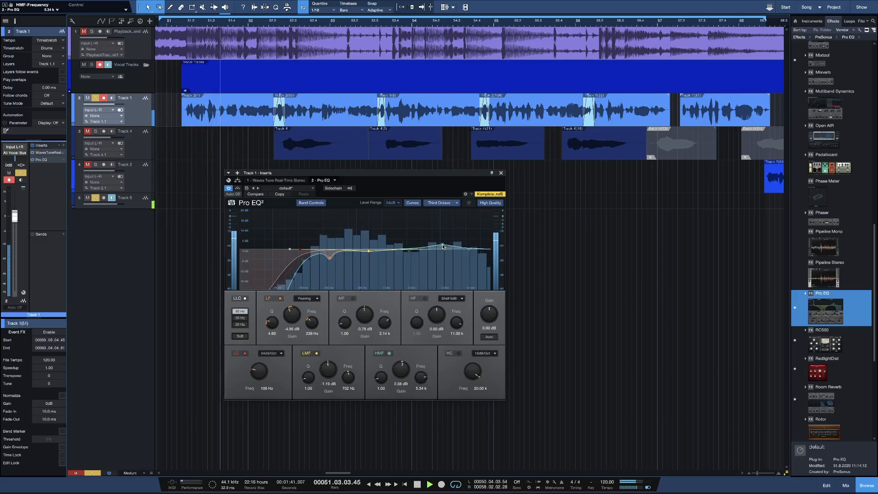
{"action": "left_click_drag", "start_coordinate": [440, 246], "coordinate": [440, 248]}
{"action": "key", "text": "space"}
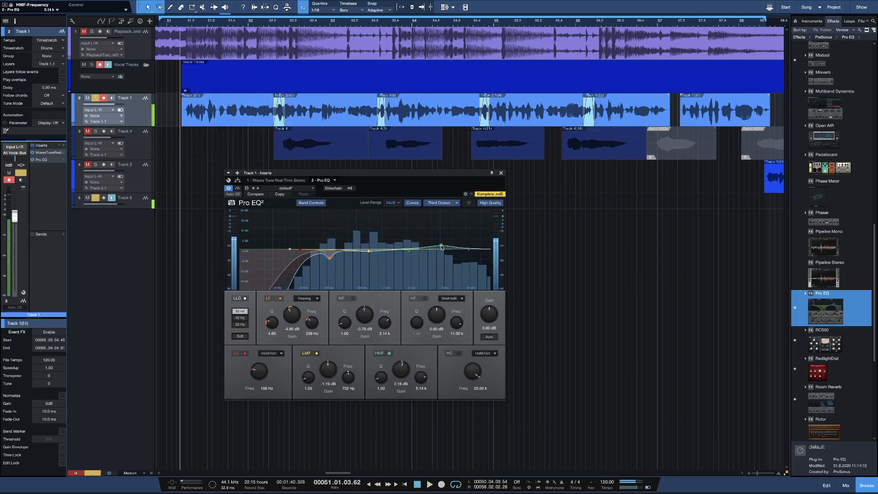
{"action": "key", "text": "space"}
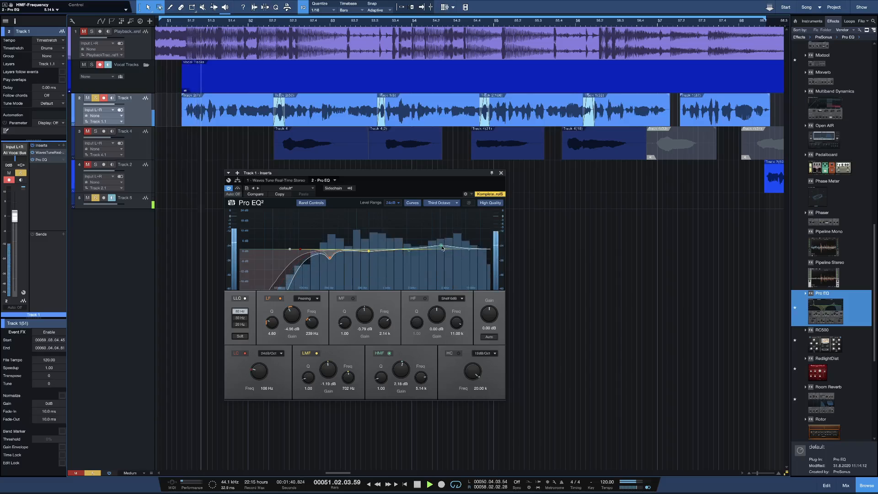
{"action": "left_click_drag", "start_coordinate": [441, 246], "coordinate": [442, 247]}
{"action": "key", "text": "space"}
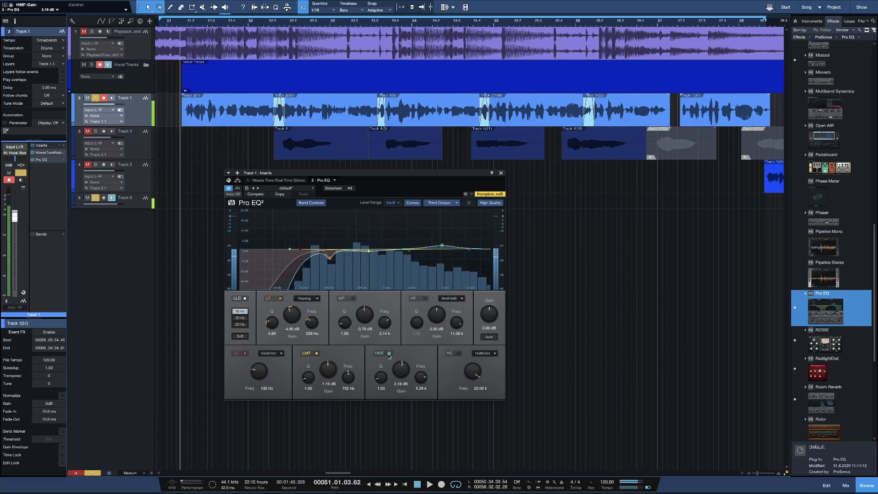
{"action": "key", "text": "space"}
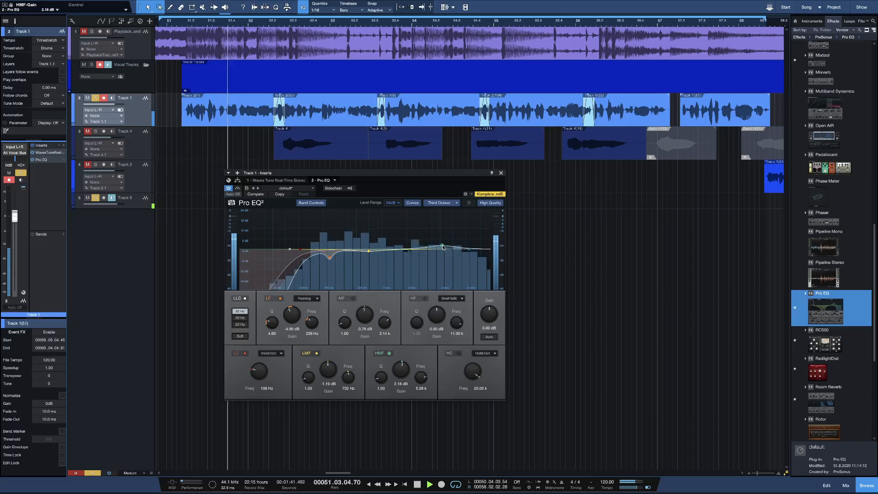
{"action": "mouse_move", "coordinate": [442, 246]}
{"action": "left_mouse_down"}
{"action": "mouse_move", "coordinate": [439, 225]}
{"action": "mouse_move", "coordinate": [443, 248]}
{"action": "left_mouse_up"}
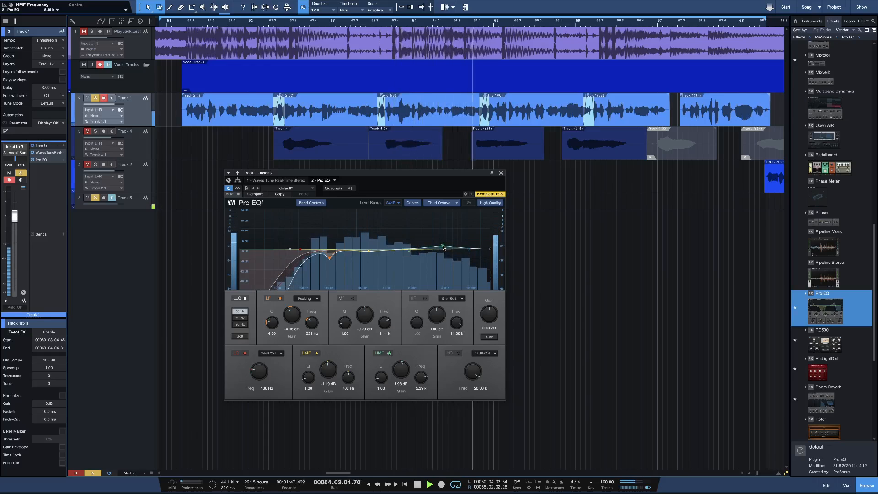
{"action": "key", "text": "space"}
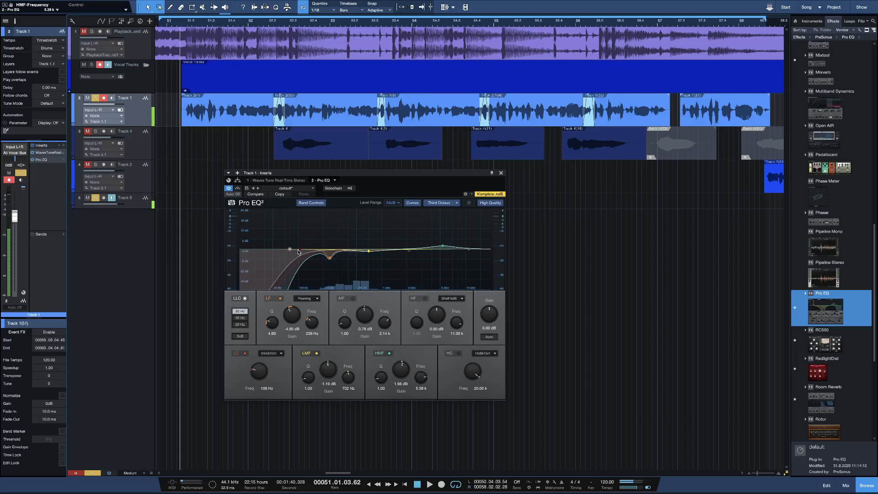
Raise the low-cut frequency to about 135 Hz while playing the vocal
{"action": "key", "text": "space"}
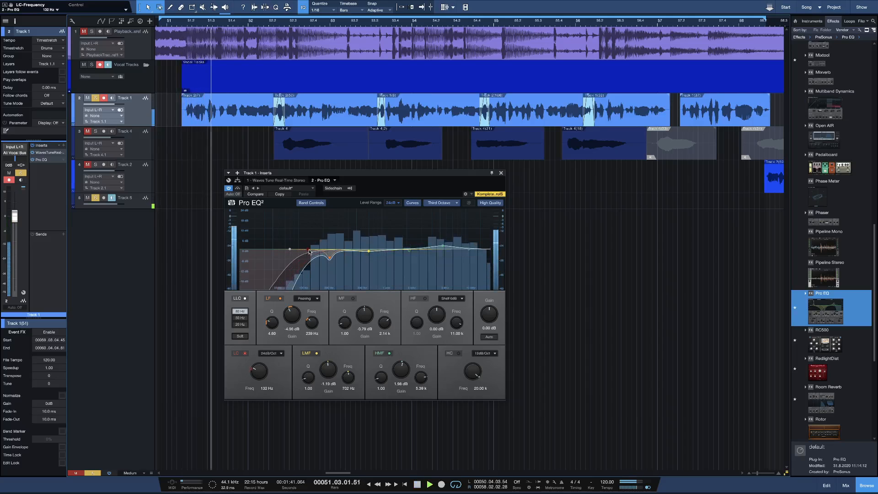
{"action": "left_click_drag", "start_coordinate": [308, 251], "coordinate": [310, 251]}
{"action": "key", "text": "space"}
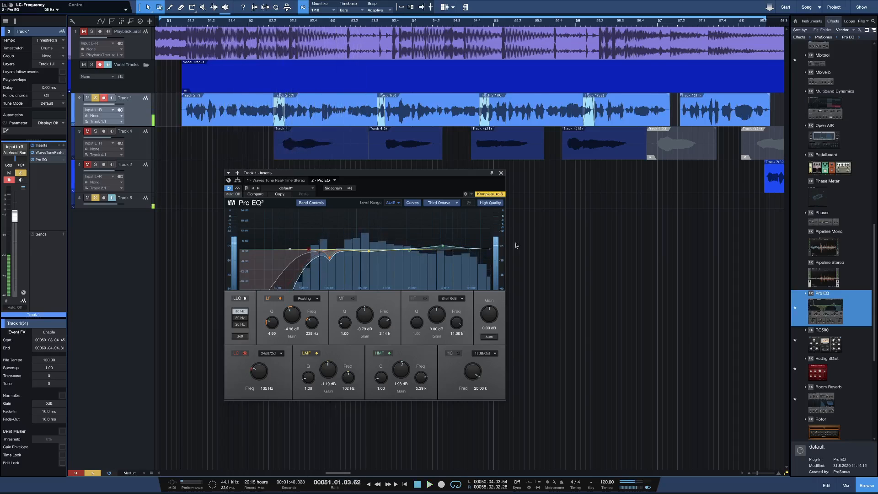
Activate the HF band as a Shelf 12dB and boost it by about 5.38 dB near 9.49 kHz
{"action": "key", "text": "space"}
{"action": "mouse_move", "coordinate": [470, 244]}
{"action": "left_mouse_down"}
{"action": "mouse_move", "coordinate": [462, 212]}
{"action": "mouse_move", "coordinate": [451, 230]}
{"action": "mouse_move", "coordinate": [466, 241]}
{"action": "left_mouse_up"}
{"action": "left_click", "coordinate": [452, 298]}
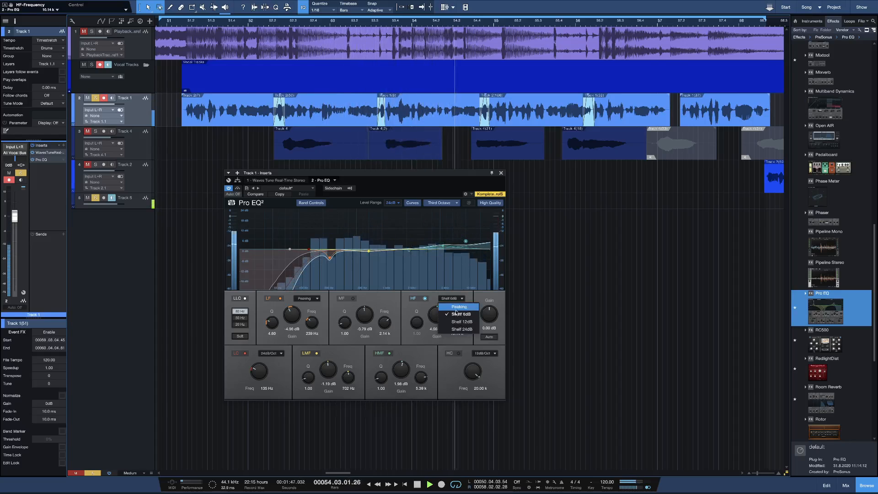
{"action": "left_click", "coordinate": [460, 321]}
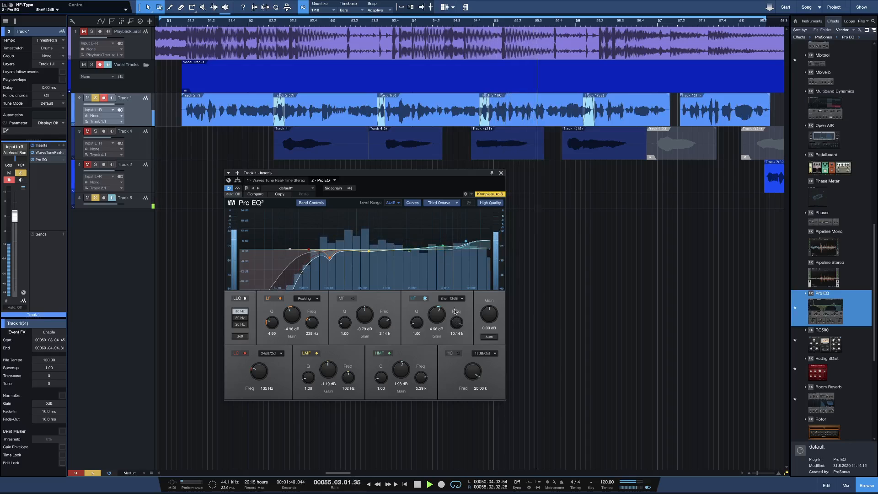
{"action": "left_click_drag", "start_coordinate": [465, 241], "coordinate": [463, 242]}
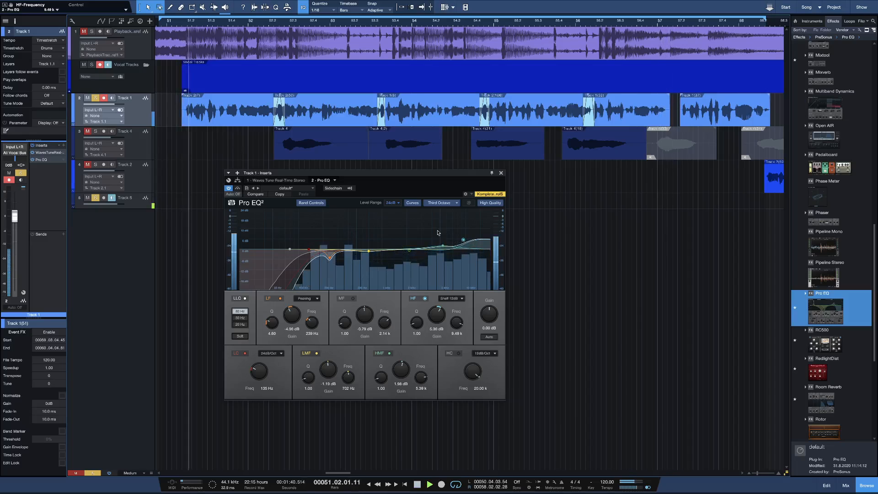
{"action": "key", "text": "space"}
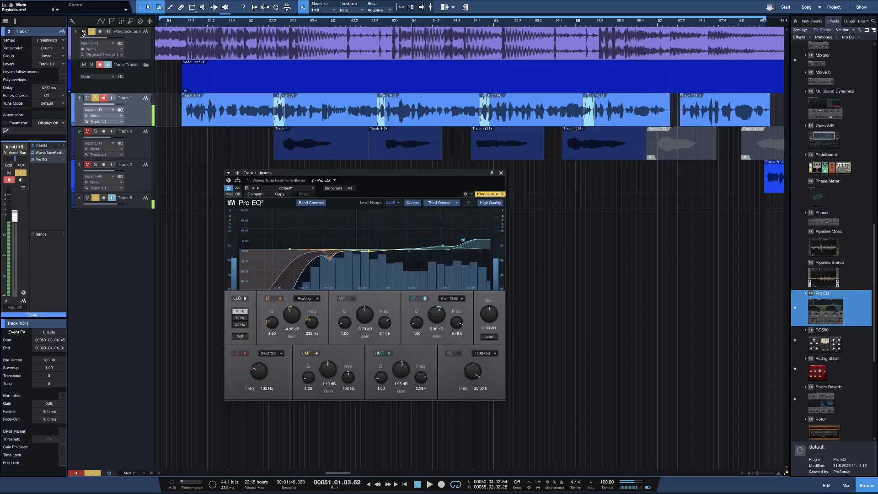
Play the vocal with the Playback track unmuted and soloed, and raise Pro EQ's global gain to about 2.88 dB
{"action": "key", "text": "space"}
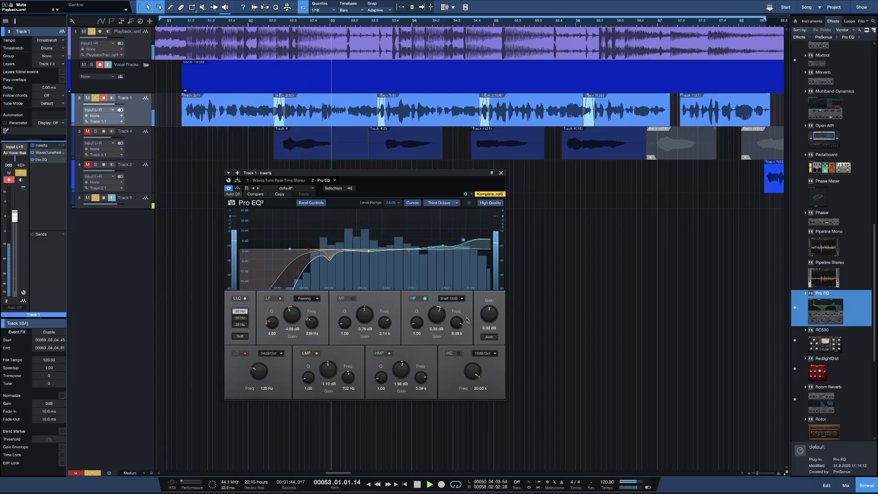
{"action": "key", "text": "space"}
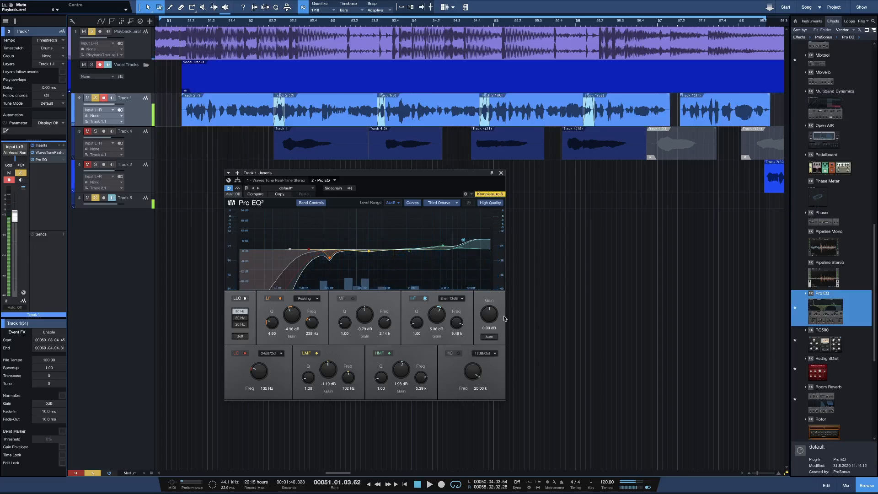
{"action": "left_click_drag", "start_coordinate": [488, 317], "coordinate": [489, 311]}
{"action": "key", "text": "space"}
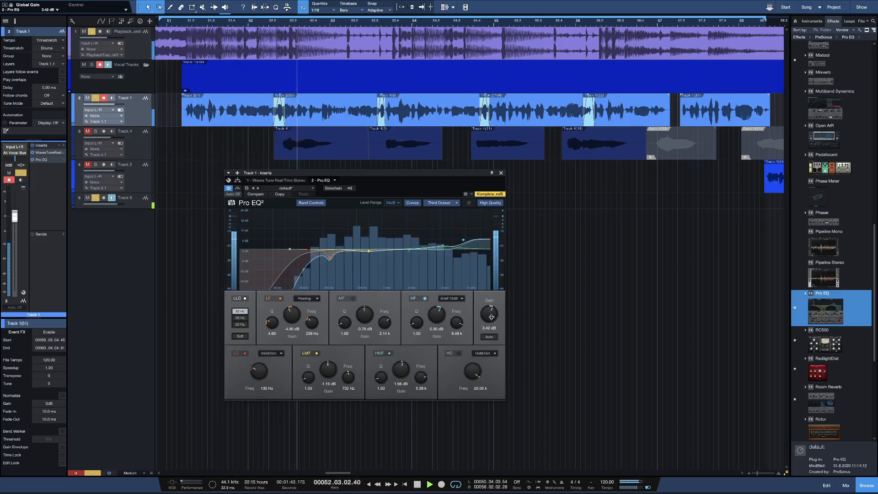
{"action": "left_click_drag", "start_coordinate": [492, 316], "coordinate": [490, 317]}
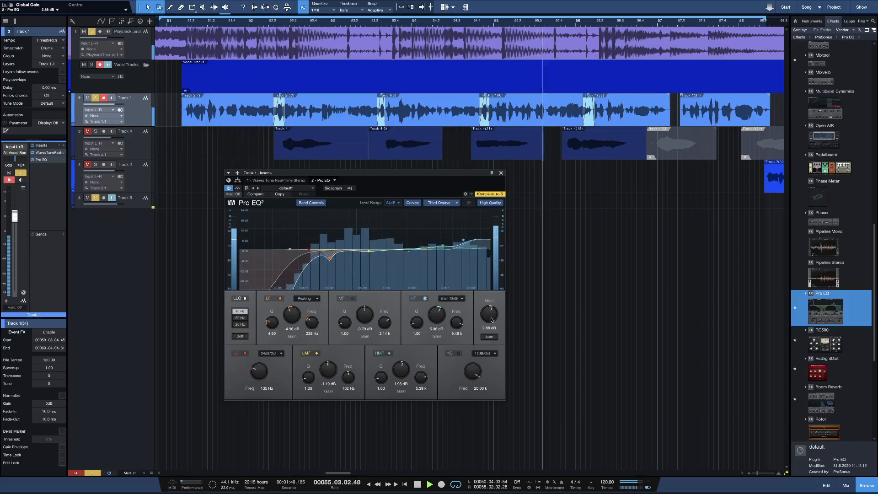
{"action": "key", "text": "space"}
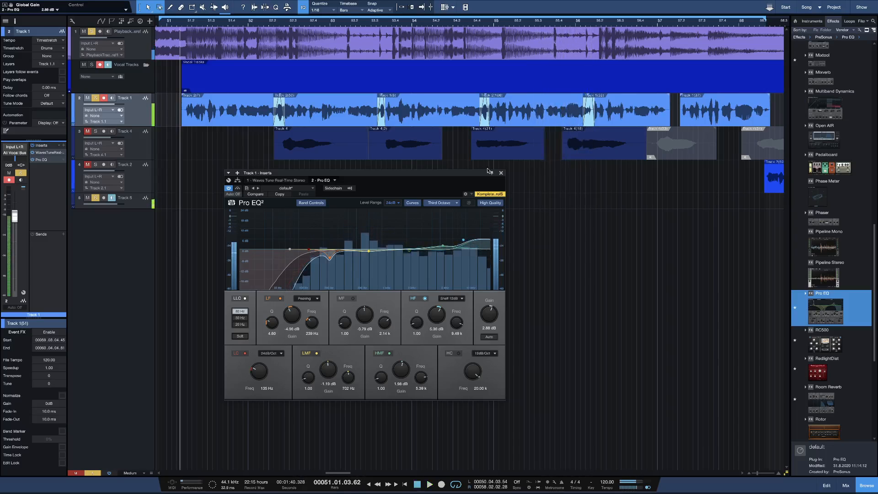
Compare the vocal against the Playback track with Pro EQ bypassed and active
{"action": "key", "text": "space"}
{"action": "left_click", "coordinate": [229, 188]}
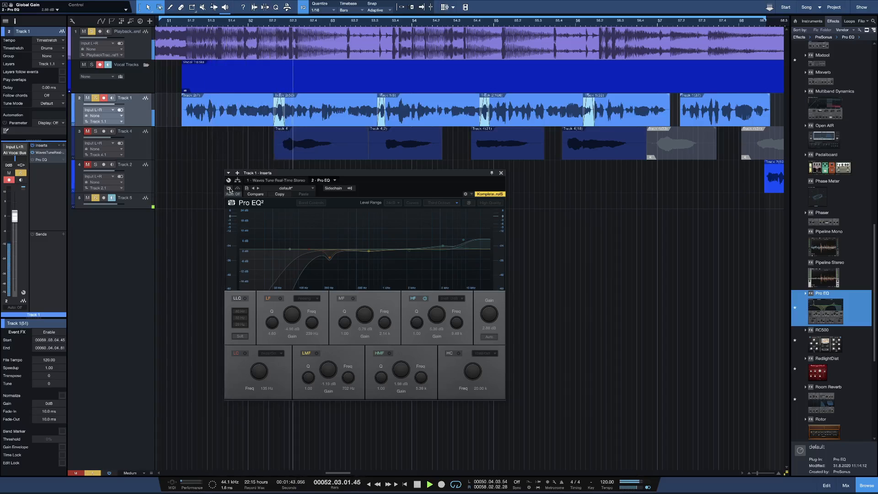
{"action": "left_click", "coordinate": [229, 188]}
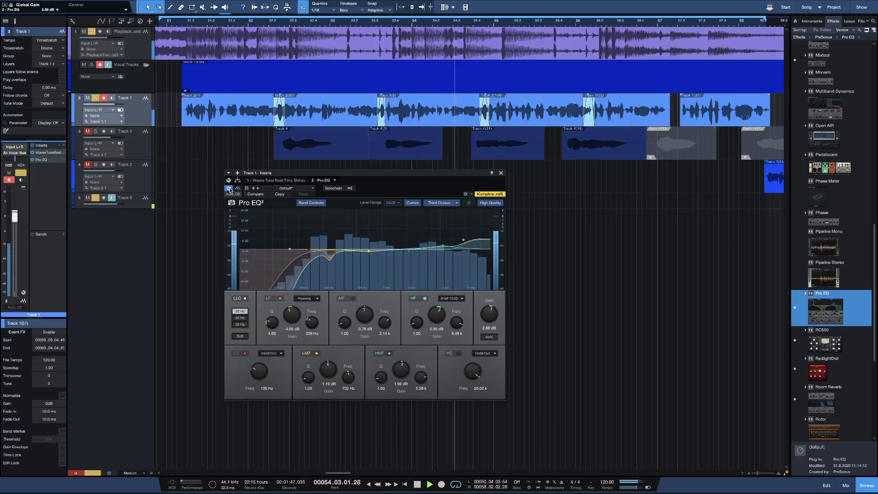
{"action": "left_click", "coordinate": [229, 188]}
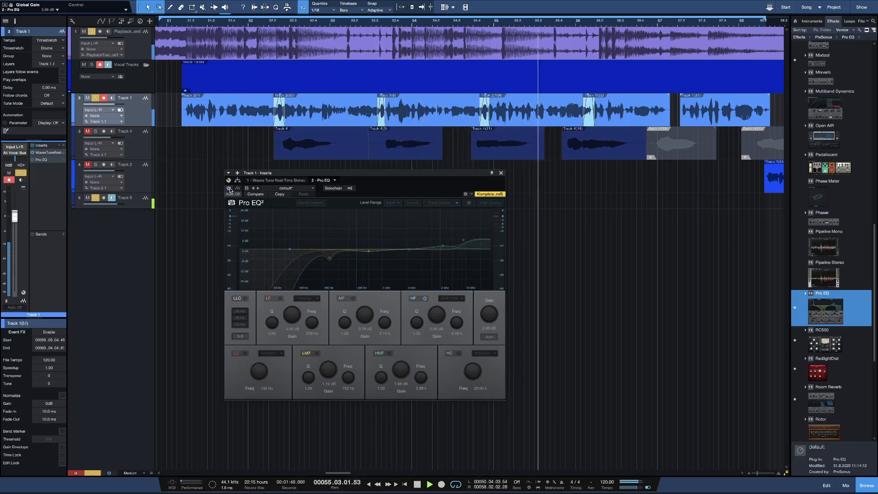
{"action": "left_click", "coordinate": [229, 188]}
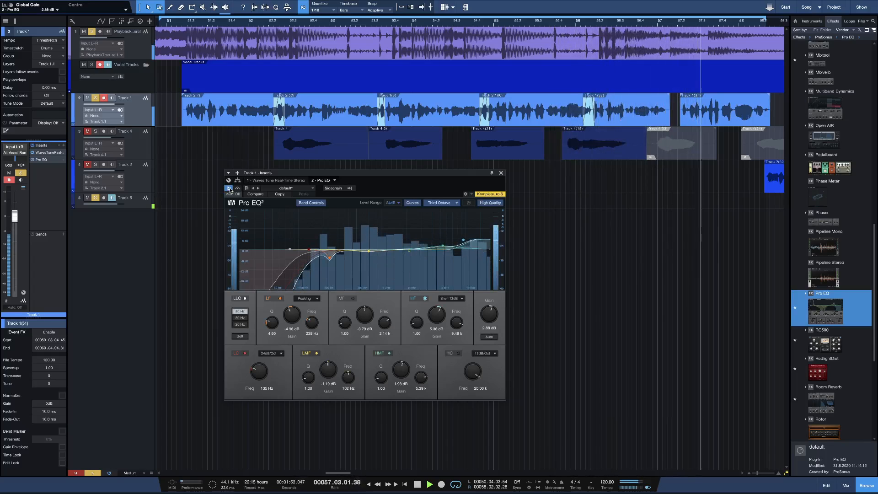
{"action": "key", "text": "space"}
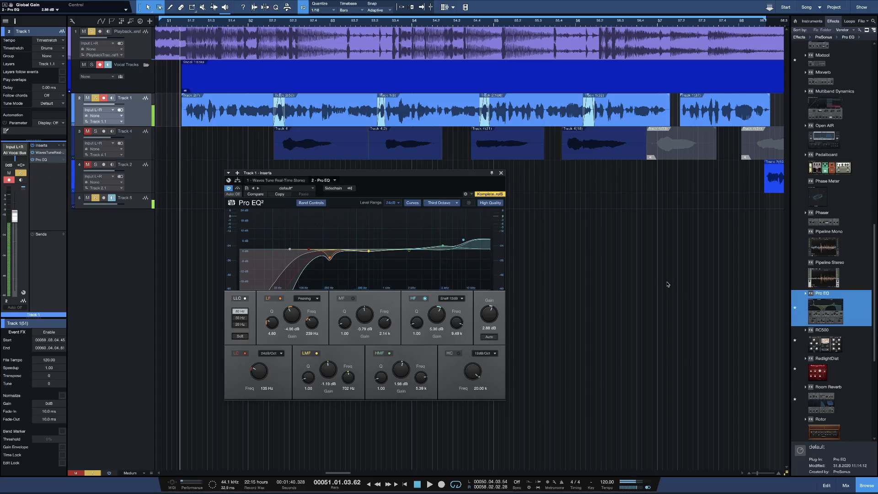
Add the Compressor to Track 1 after Pro EQ and load its Rap Vocal preset from the Vocals presets
{"action": "scroll", "coordinate": [810, 301], "scroll_direction": "up", "scroll_amount": 10}
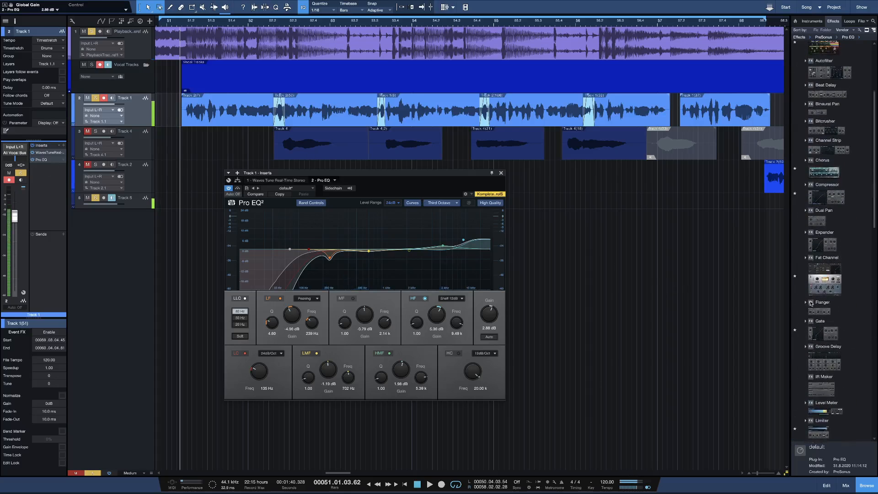
{"action": "left_click_drag", "start_coordinate": [841, 216], "coordinate": [51, 186]}
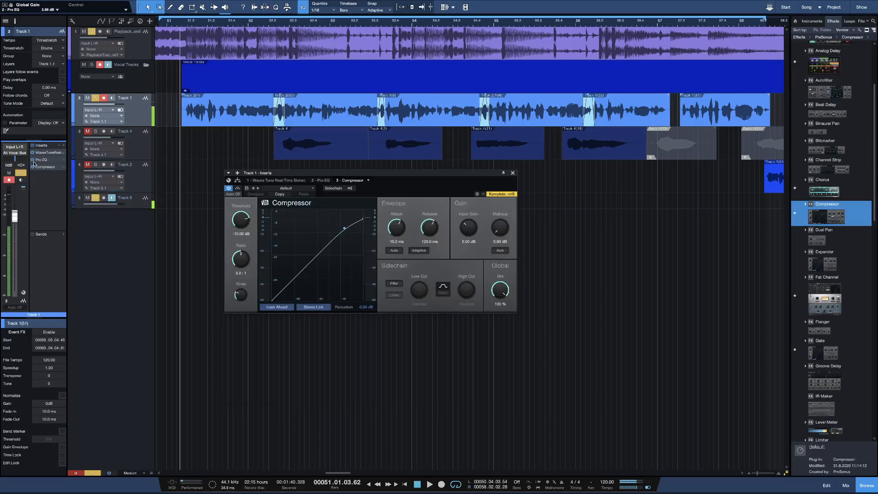
{"action": "left_click", "coordinate": [297, 189]}
{"action": "left_click", "coordinate": [280, 233]}
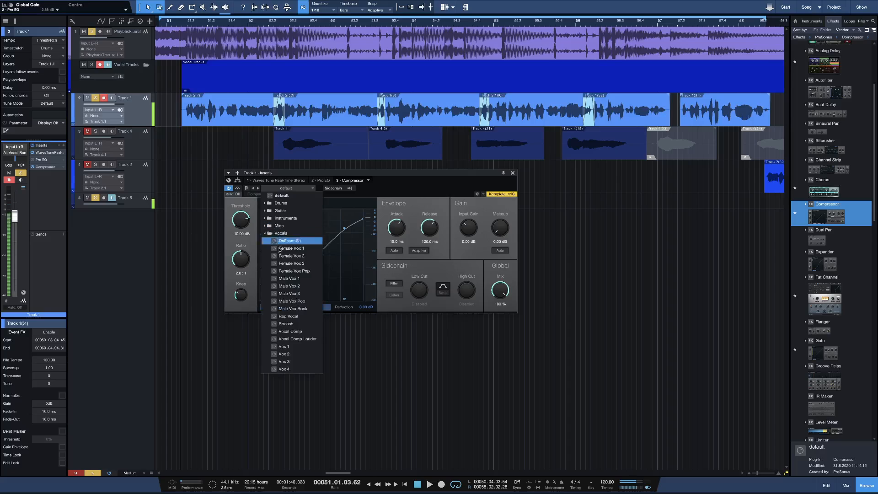
{"action": "left_click", "coordinate": [288, 316]}
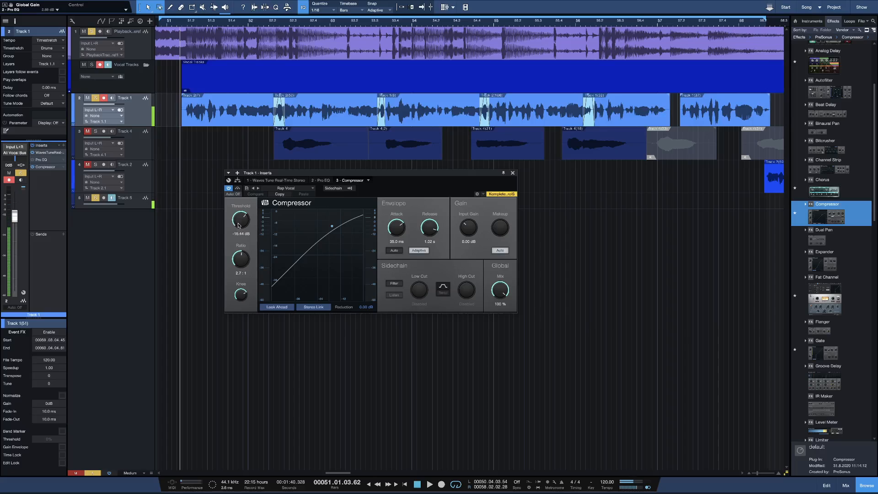
Disarm recording on Track 1, mute the Playback track and play the vocal through the Compressor
{"action": "left_click", "coordinate": [106, 99]}
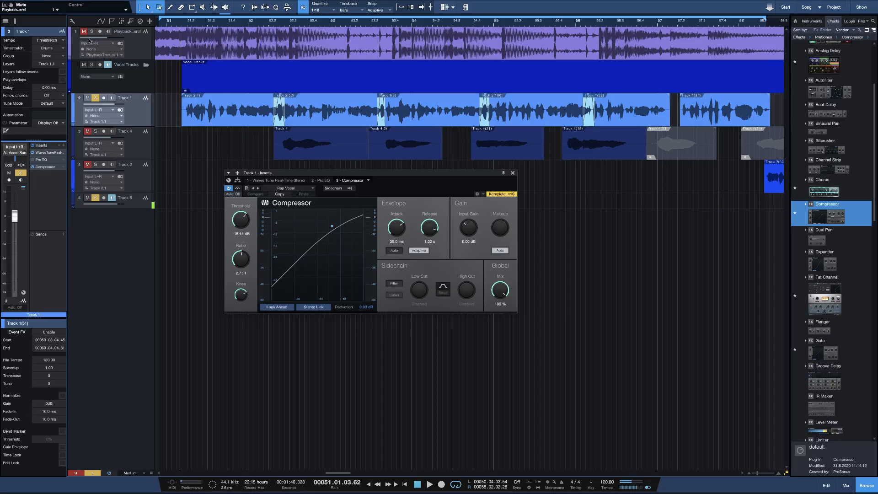
{"action": "key", "text": "space"}
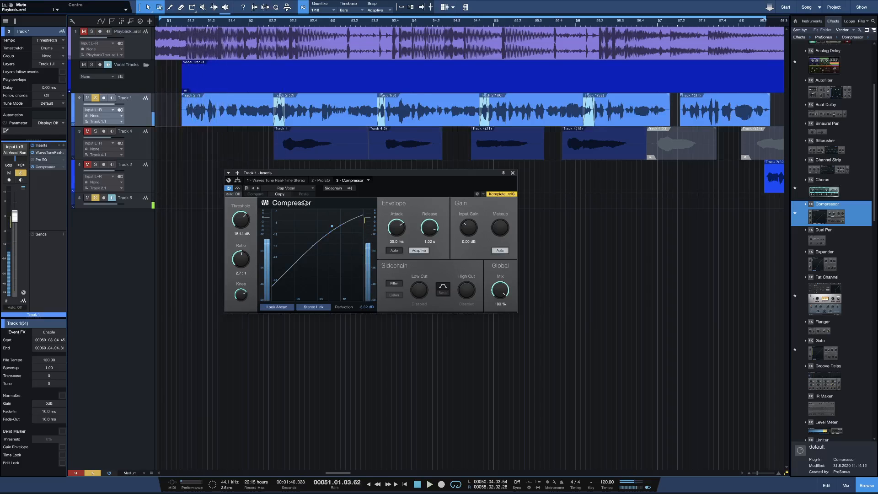
Move the Compressor window clear of the vocal tracks and set its threshold to about -20.28 dB while auditioning the vocal
{"action": "left_click_drag", "start_coordinate": [325, 175], "coordinate": [383, 197]}
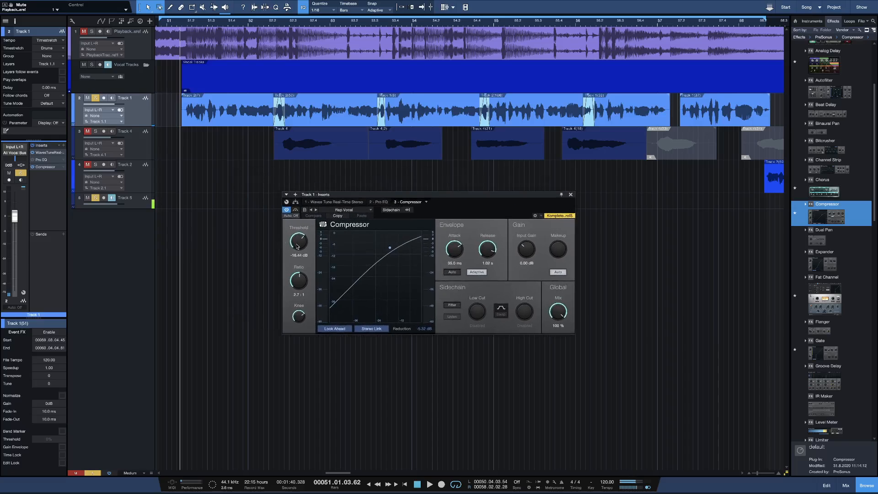
{"action": "left_click_drag", "start_coordinate": [297, 246], "coordinate": [302, 283]}
{"action": "key", "text": "space"}
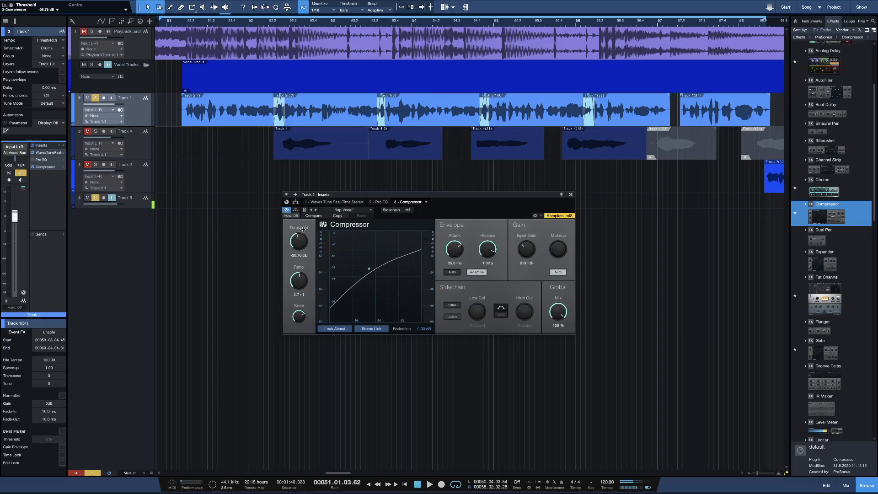
{"action": "key", "text": "space"}
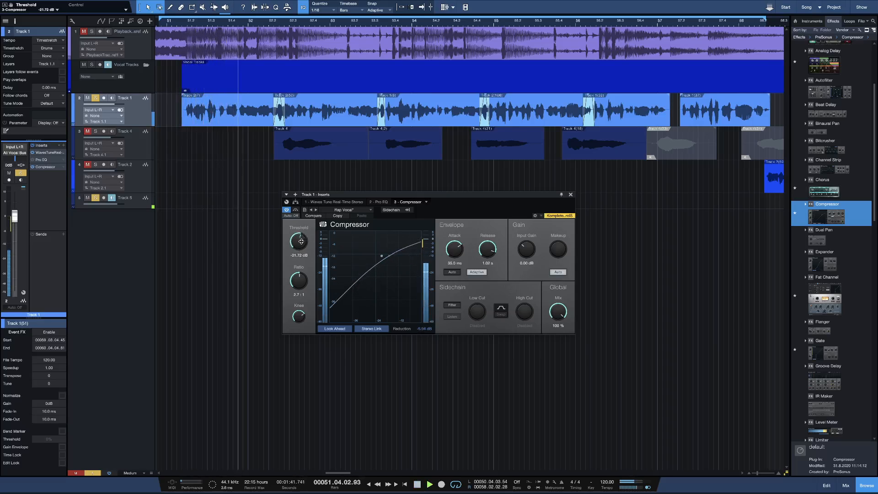
{"action": "left_click_drag", "start_coordinate": [299, 239], "coordinate": [301, 245]}
{"action": "key", "text": "space"}
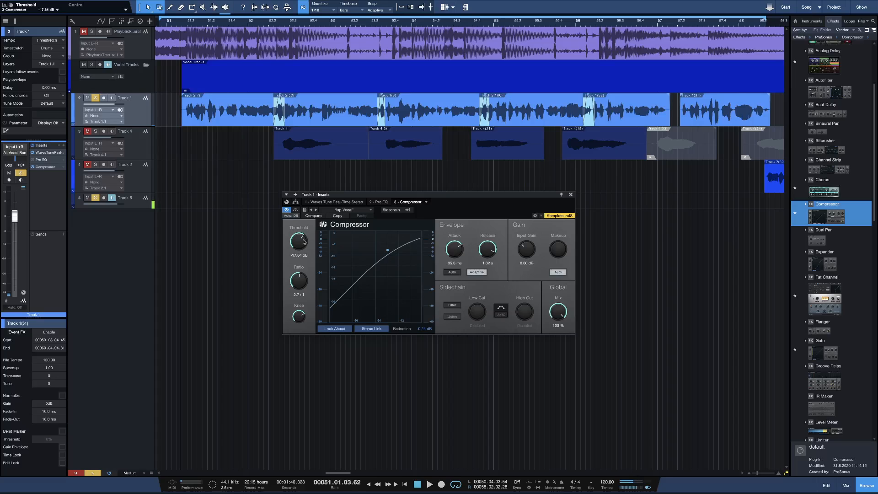
{"action": "key", "text": "space"}
{"action": "mouse_move", "coordinate": [303, 242]}
{"action": "left_mouse_down"}
{"action": "mouse_move", "coordinate": [291, 262]}
{"action": "mouse_move", "coordinate": [305, 209]}
{"action": "mouse_move", "coordinate": [299, 238]}
{"action": "left_mouse_up"}
{"action": "key", "text": "space"}
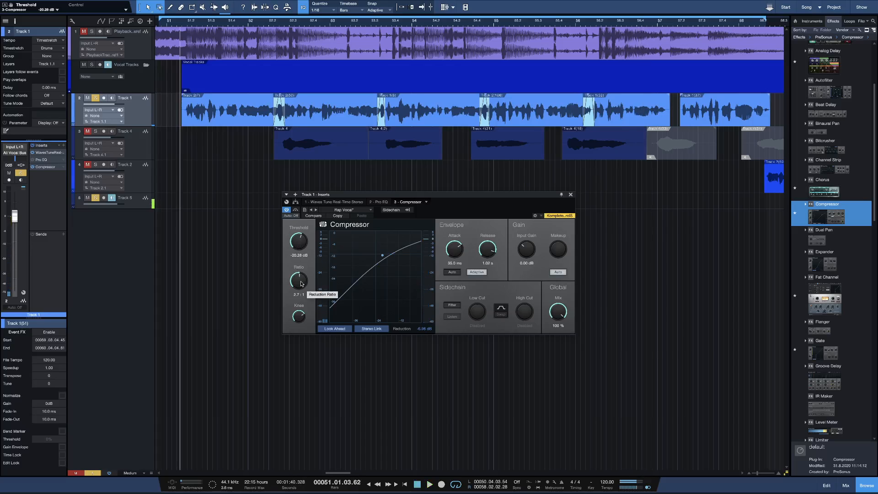
Set the Compressor's ratio to 2.2:1 while listening to the vocal
{"action": "left_click_drag", "start_coordinate": [301, 283], "coordinate": [300, 281]}
{"action": "mouse_move", "coordinate": [300, 280]}
{"action": "left_mouse_down"}
{"action": "mouse_move", "coordinate": [312, 267]}
{"action": "mouse_move", "coordinate": [302, 315]}
{"action": "mouse_move", "coordinate": [299, 283]}
{"action": "left_mouse_up"}
{"action": "key", "text": "space"}
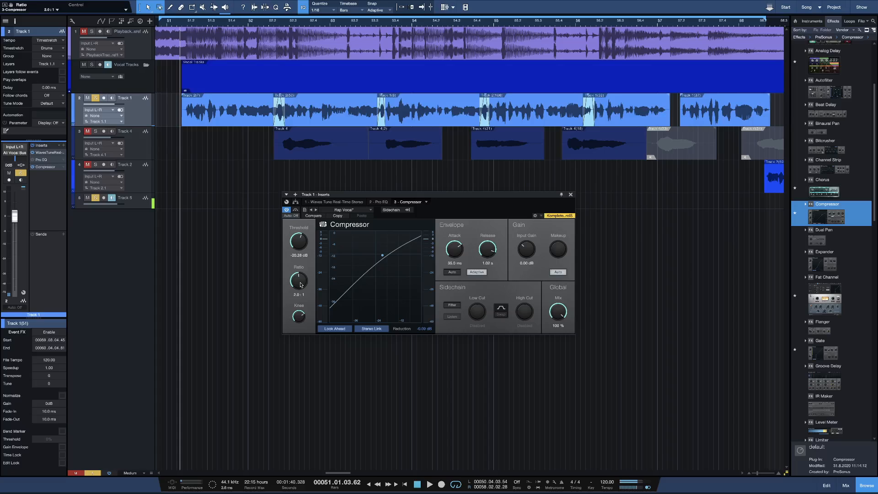
{"action": "key", "text": "space"}
{"action": "left_click_drag", "start_coordinate": [301, 284], "coordinate": [300, 282]}
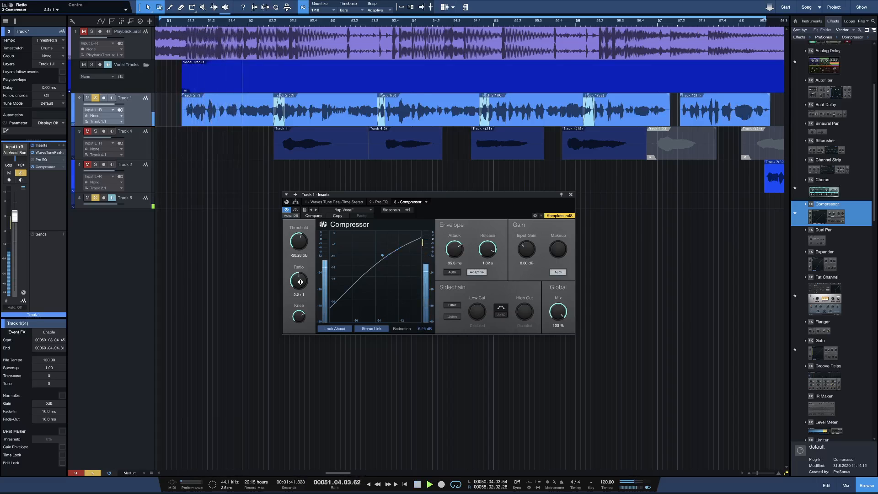
{"action": "mouse_move", "coordinate": [300, 317]}
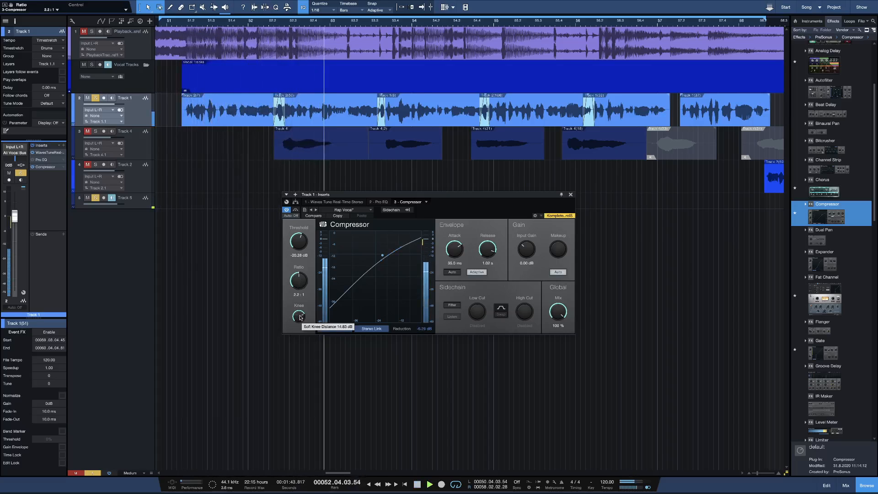
{"action": "key", "text": "space"}
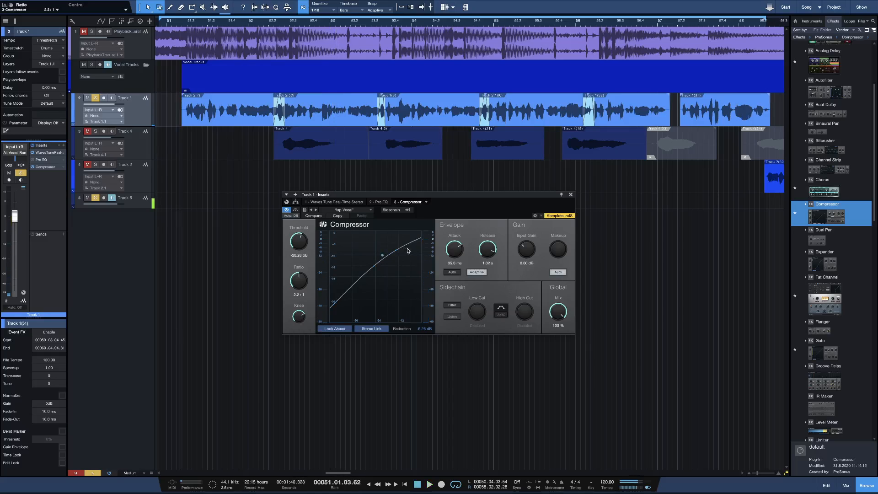
Try different knee settings on the Compressor during playback, ending at about 6.25 dB
{"action": "left_click_drag", "start_coordinate": [298, 315], "coordinate": [306, 284]}
{"action": "left_click_drag", "start_coordinate": [297, 328], "coordinate": [296, 338]}
{"action": "scroll", "coordinate": [300, 322], "scroll_direction": "down", "scroll_amount": 2}
{"action": "scroll", "coordinate": [300, 322], "scroll_direction": "down", "scroll_amount": 1}
{"action": "key", "text": "space"}
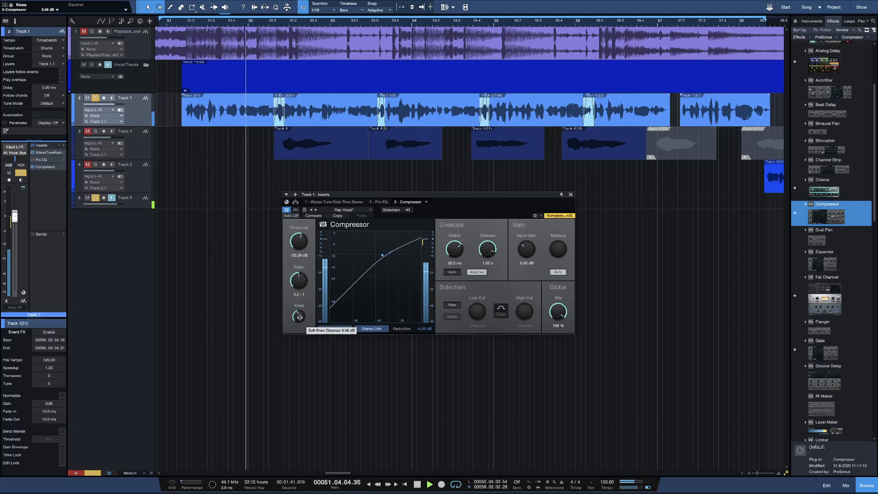
{"action": "left_click_drag", "start_coordinate": [300, 317], "coordinate": [300, 316]}
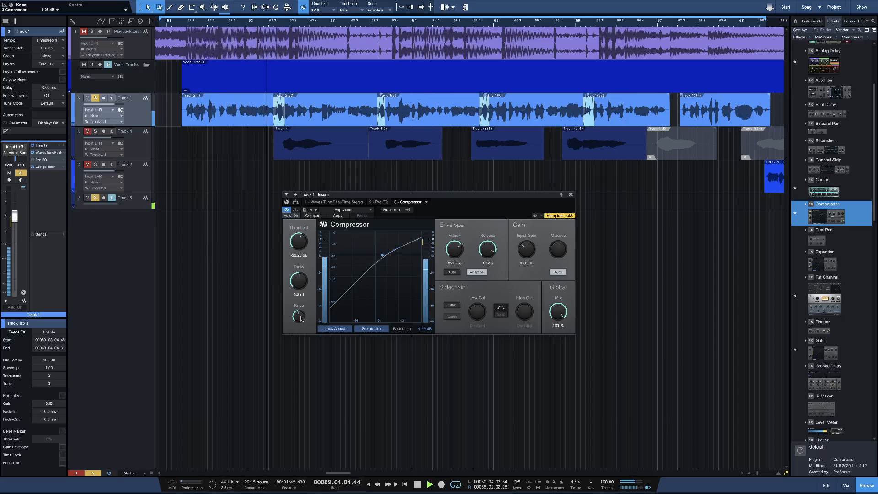
Unmute the Playback track and raise the Compressor's input gain to about 5.8 dB while playing the vocal with it
{"action": "left_click", "coordinate": [84, 32]}
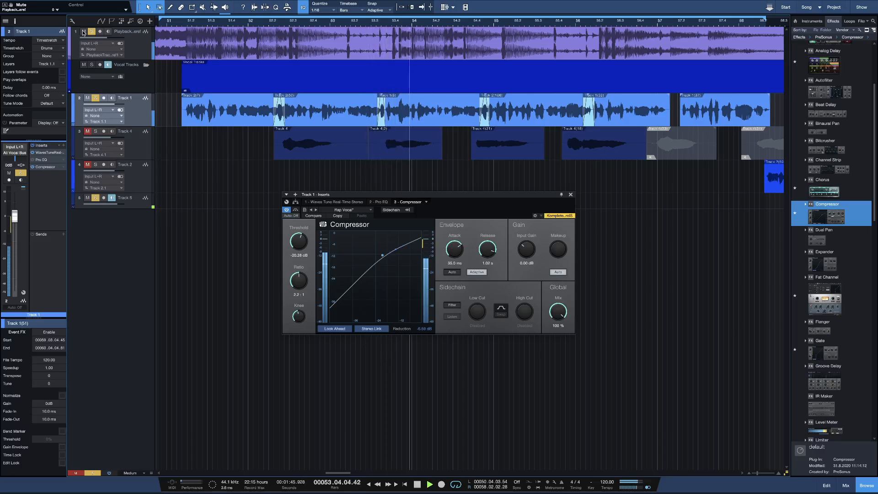
{"action": "key", "text": "space"}
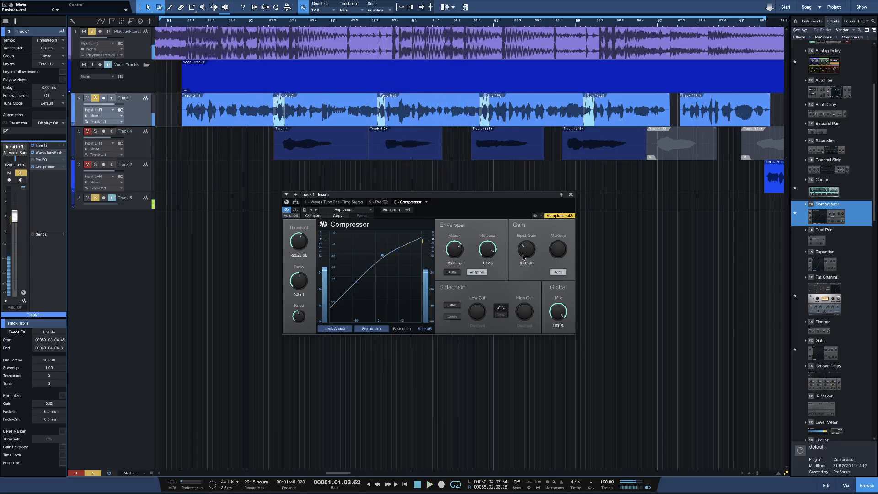
{"action": "key", "text": "space"}
{"action": "left_click_drag", "start_coordinate": [524, 257], "coordinate": [526, 248]}
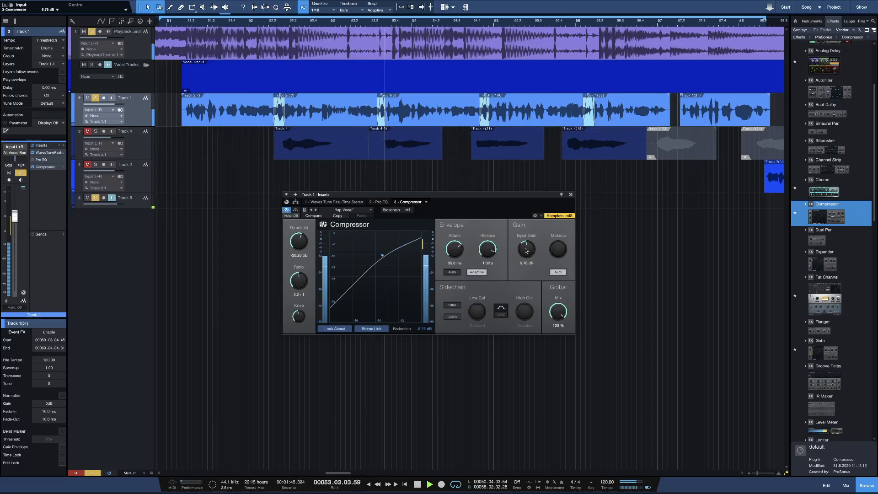
{"action": "key", "text": "space"}
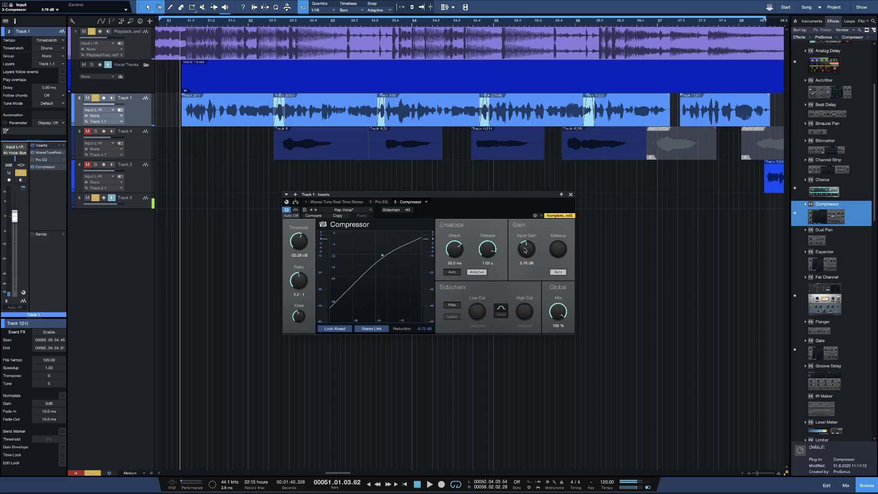
Readjust the Compressor's knee and shorten its attack to about 2.36 ms, auditioning the vocal with the Playback track
{"action": "mouse_move", "coordinate": [323, 279]}
{"action": "left_click_drag", "start_coordinate": [298, 316], "coordinate": [308, 315]}
{"action": "left_click_drag", "start_coordinate": [455, 253], "coordinate": [458, 250]}
{"action": "key", "text": "space"}
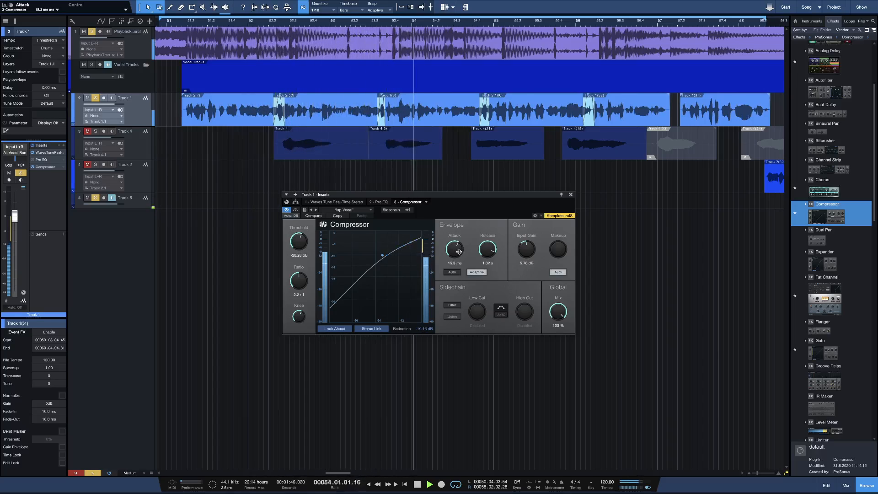
{"action": "key", "text": "space"}
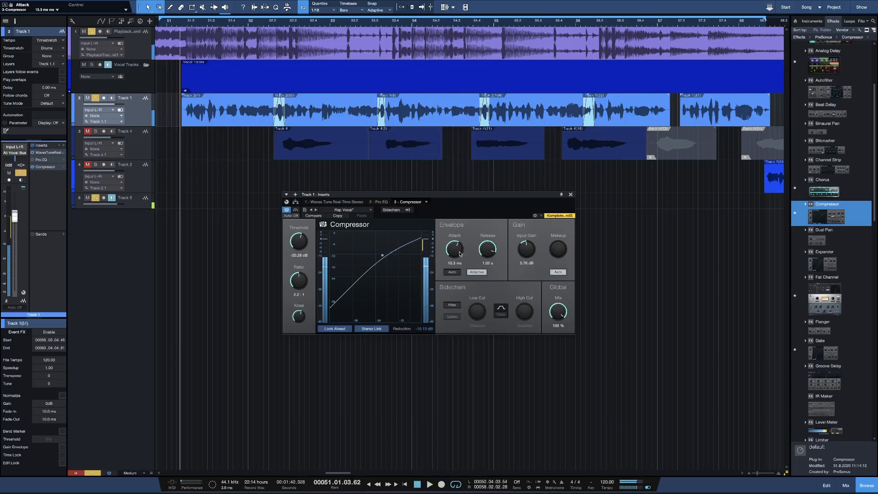
{"action": "left_click_drag", "start_coordinate": [460, 254], "coordinate": [453, 258]}
{"action": "key", "text": "space"}
{"action": "key", "text": "space"}
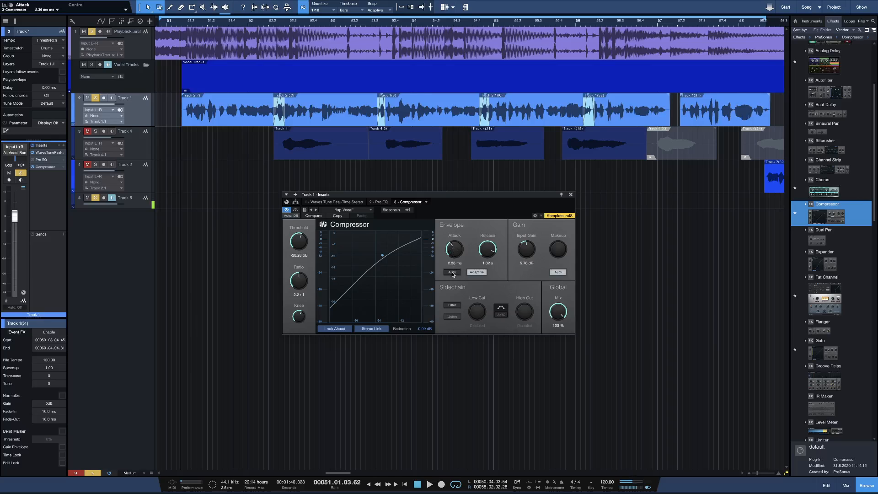
Compare the Compressor's envelope with Auto on and off, and set the attack to about 12.9 ms with Auto off
{"action": "left_click", "coordinate": [452, 273]}
{"action": "key", "text": "space"}
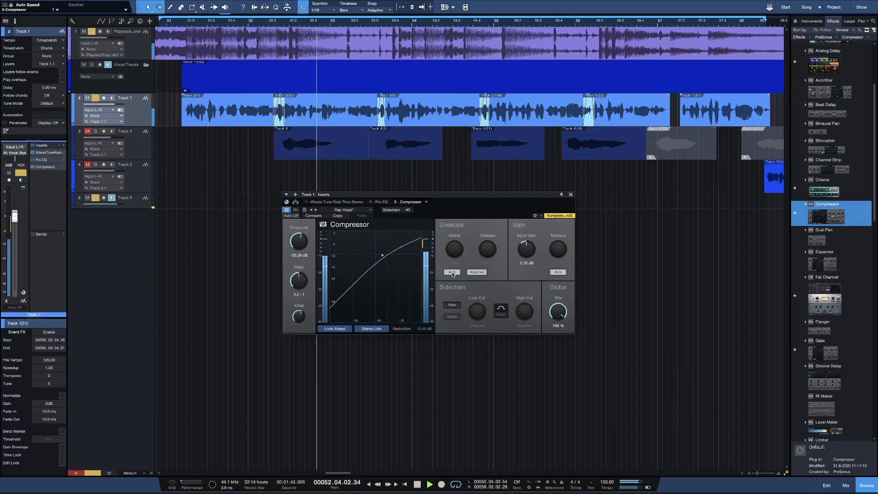
{"action": "left_click", "coordinate": [452, 272]}
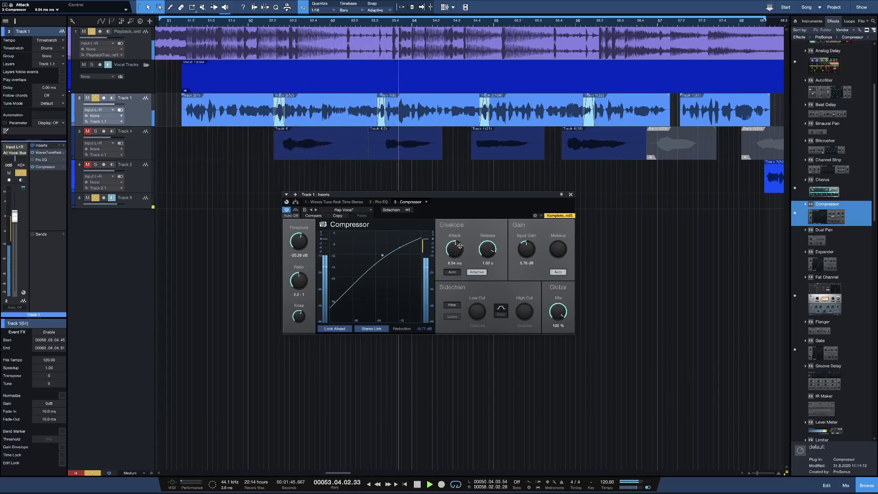
{"action": "left_click_drag", "start_coordinate": [460, 246], "coordinate": [459, 240]}
{"action": "key", "text": "space"}
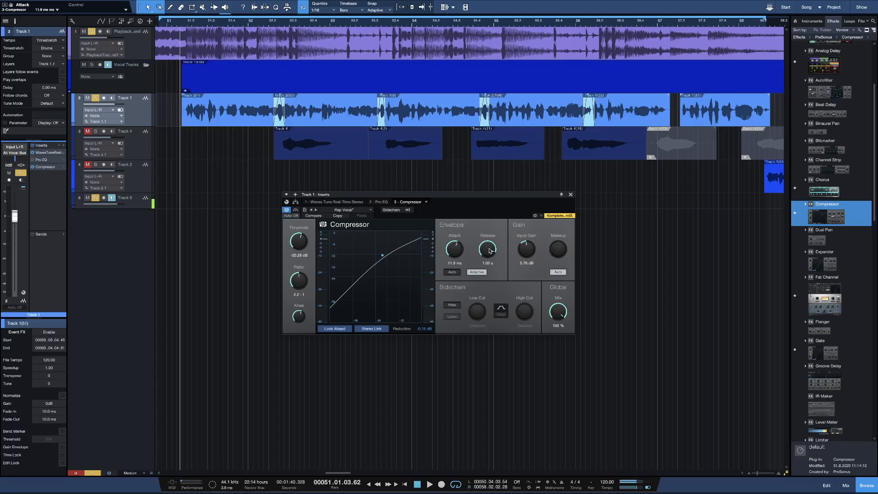
{"action": "left_click_drag", "start_coordinate": [489, 250], "coordinate": [462, 254]}
{"action": "key", "text": "space"}
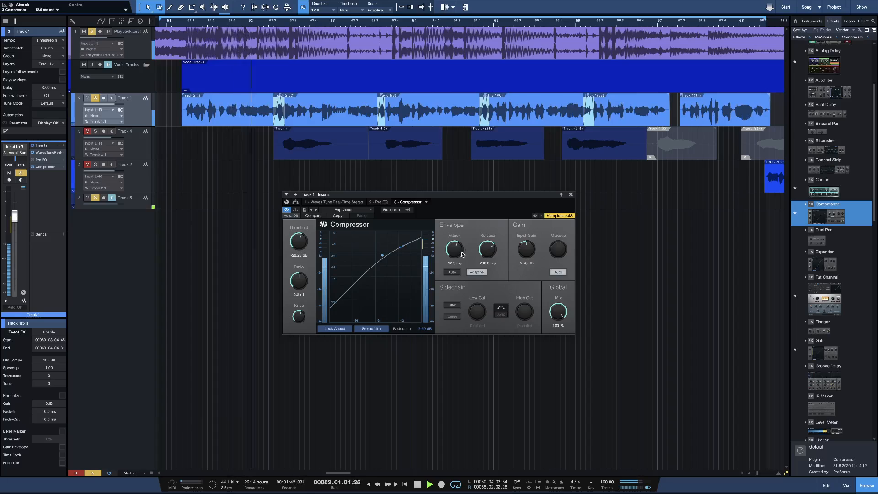
Set the Compressor's release to about 54.6 ms while playing the vocal with the Playback track
{"action": "mouse_move", "coordinate": [486, 247]}
{"action": "left_mouse_down"}
{"action": "mouse_move", "coordinate": [486, 256]}
{"action": "mouse_move", "coordinate": [491, 250]}
{"action": "left_mouse_up"}
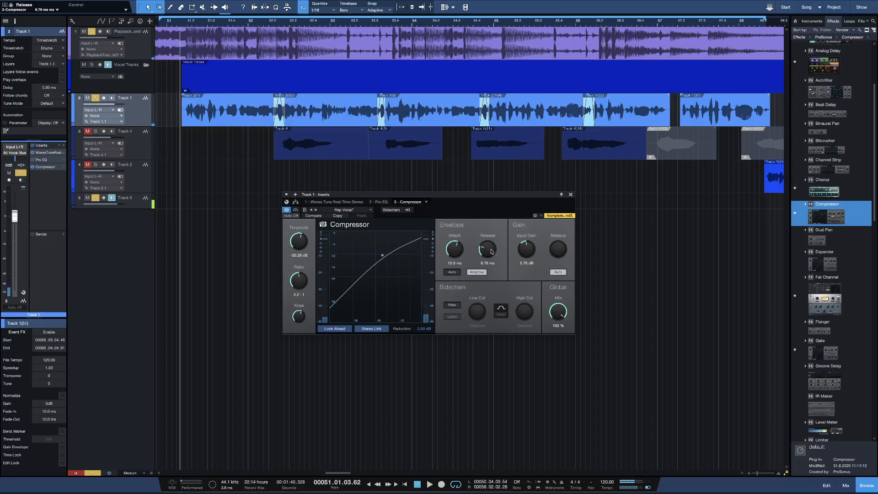
{"action": "key", "text": "space"}
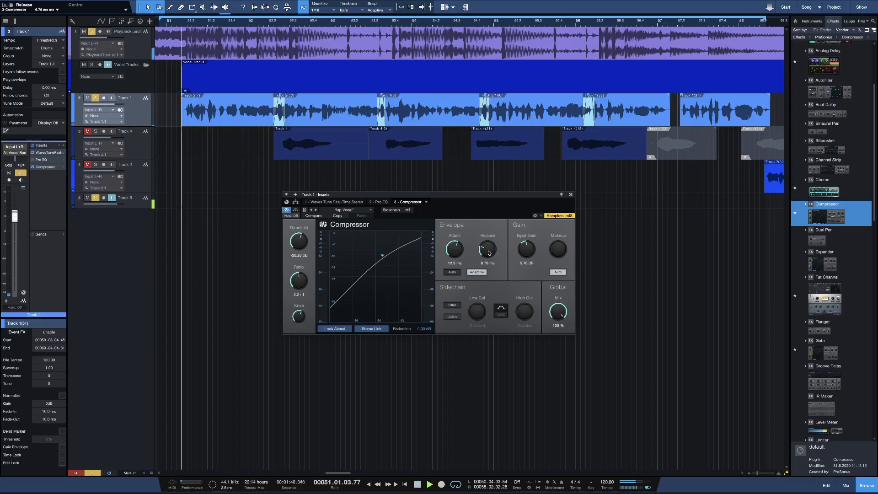
{"action": "left_click_drag", "start_coordinate": [488, 253], "coordinate": [492, 250]}
{"action": "key", "text": "space"}
{"action": "key", "text": "space"}
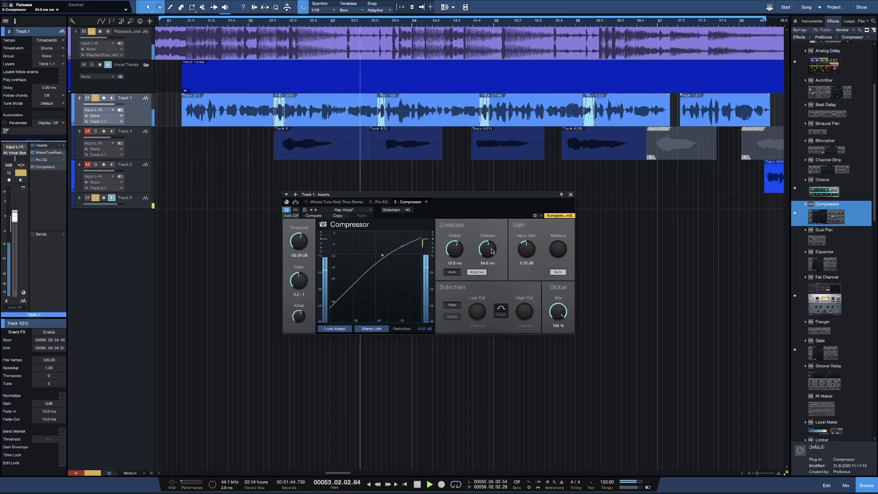
{"action": "key", "text": "space"}
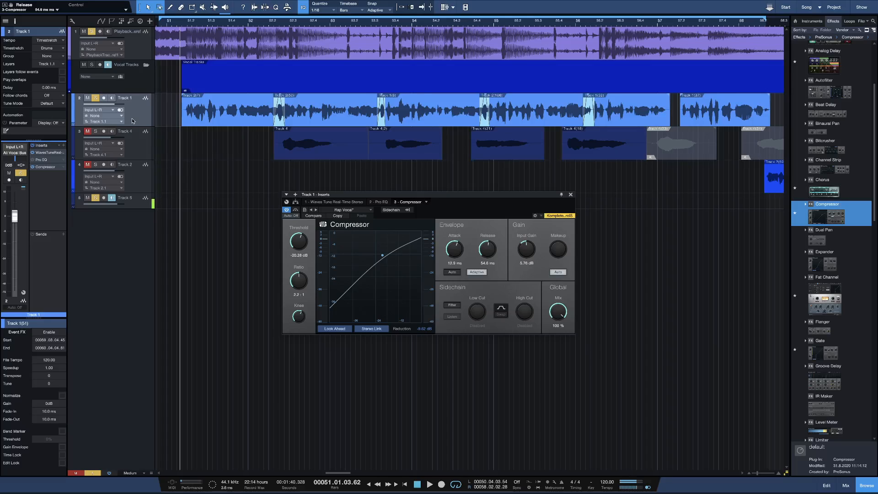
Close the Compressor and play the processed vocal with the Playback track from just before the vocal begins
{"action": "left_click", "coordinate": [571, 194]}
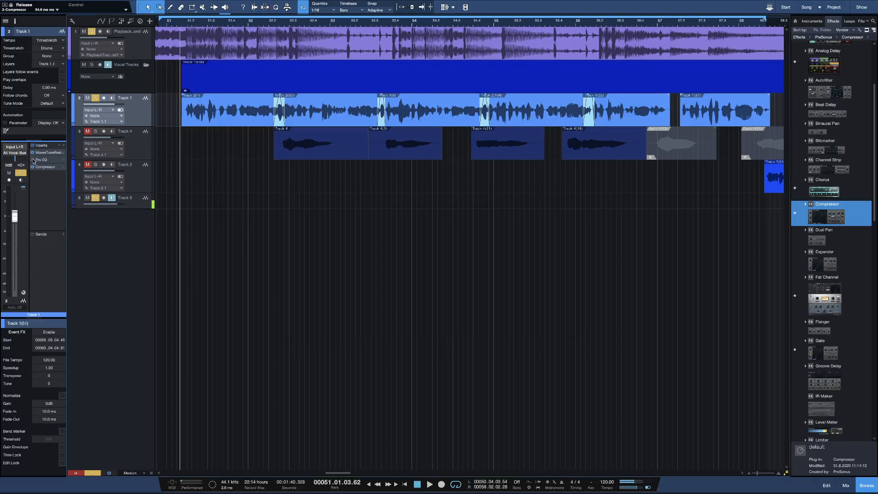
{"action": "left_click", "coordinate": [165, 21]}
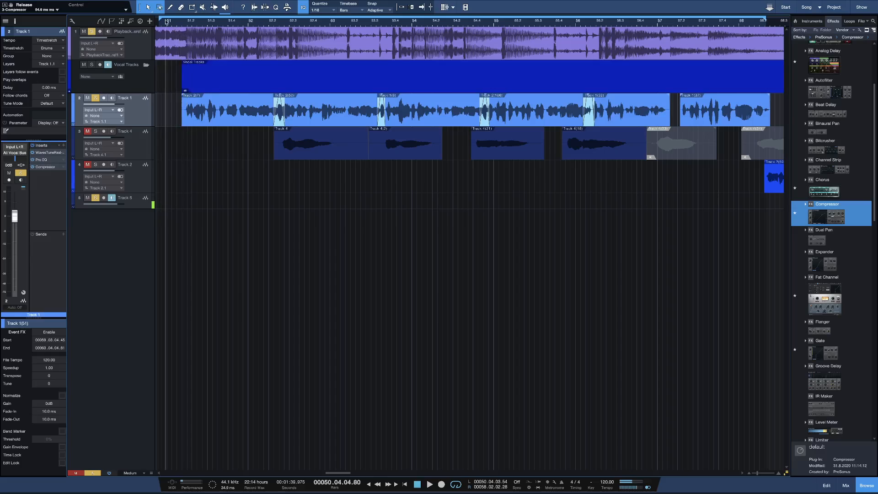
{"action": "key", "text": "space"}
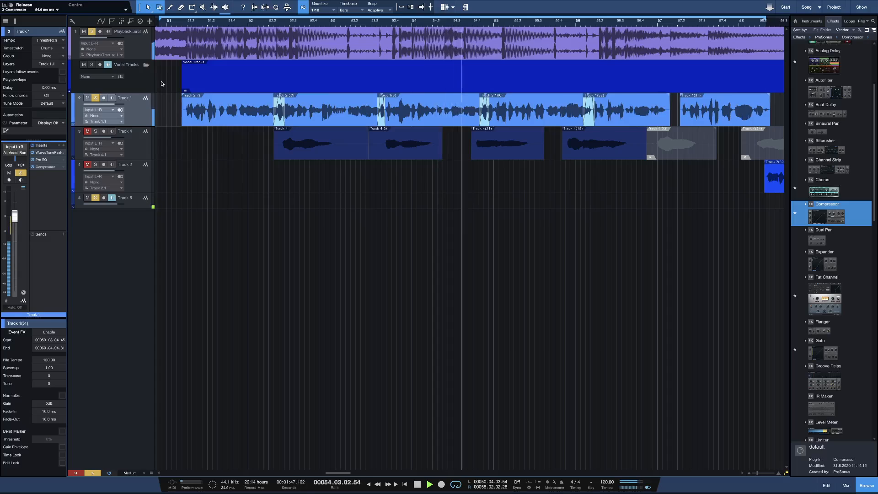
{"action": "key", "text": "space"}
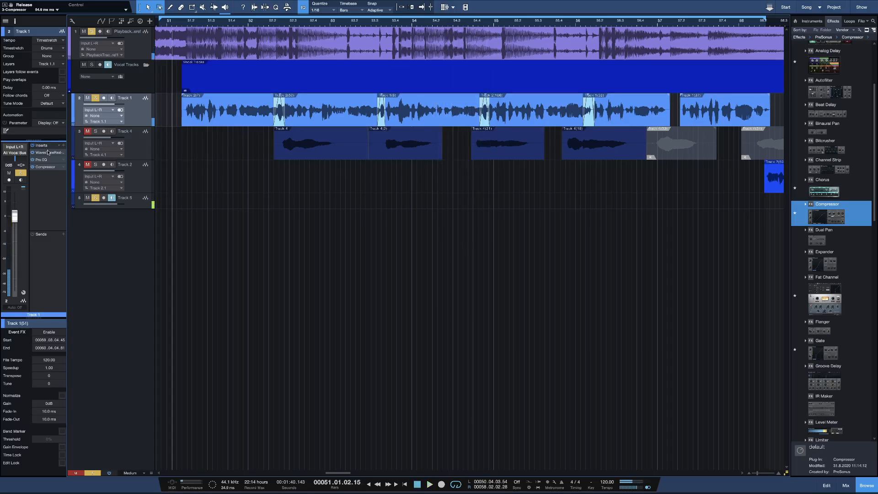
{"action": "key", "text": "space"}
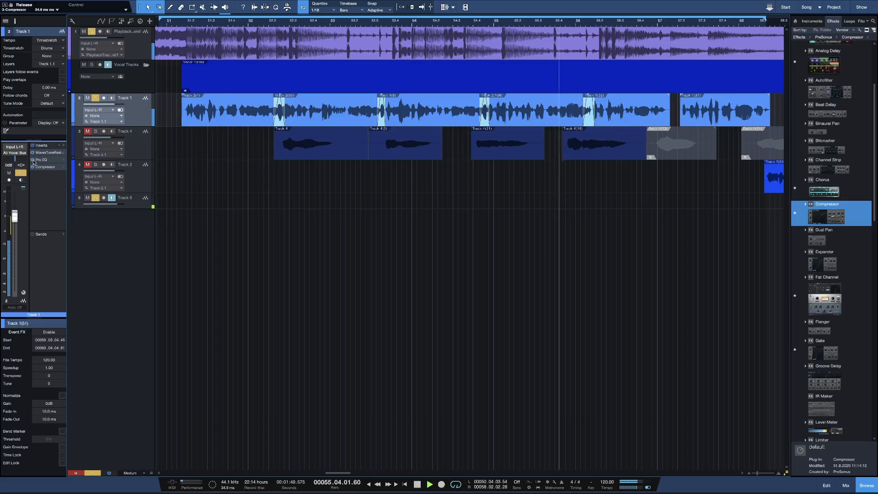
{"action": "key", "text": "space"}
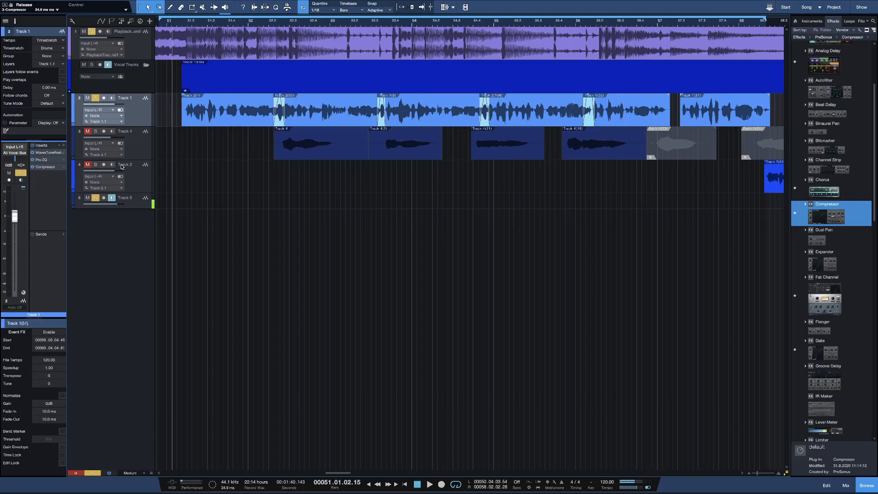
Switch from the song to the neighbouring macOS desktop space
{"action": "key", "text": "ctrl+Left"}
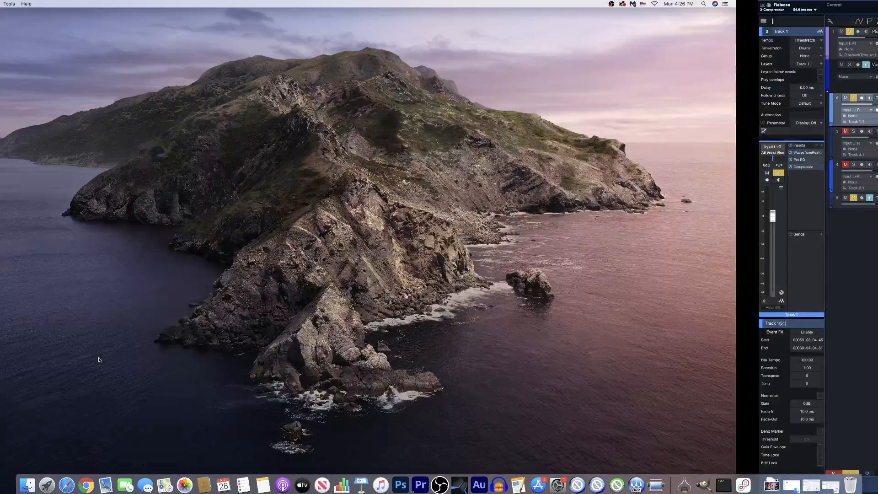